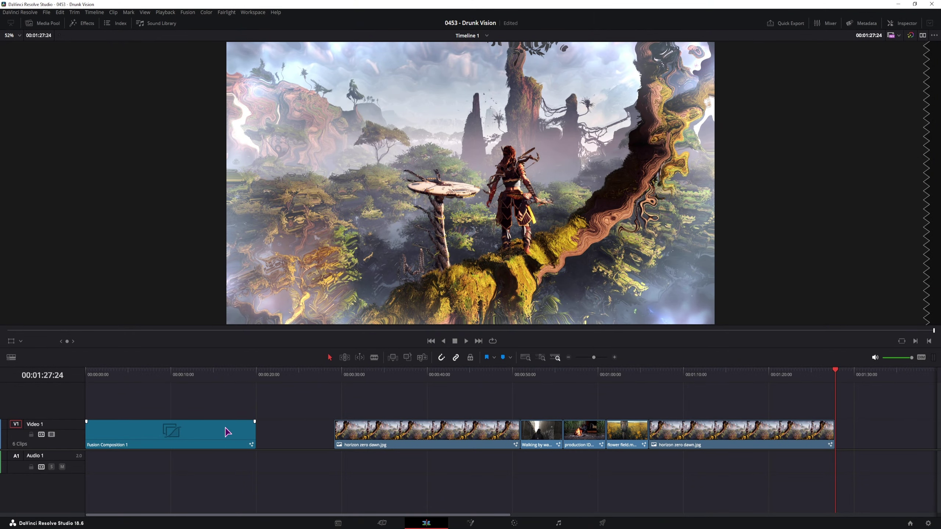
- Select the horizon zero dawn.jpg clip on V1 and park the playhead at 00:00:36:07
click(305, 489)
click(374, 443)
click(394, 370)
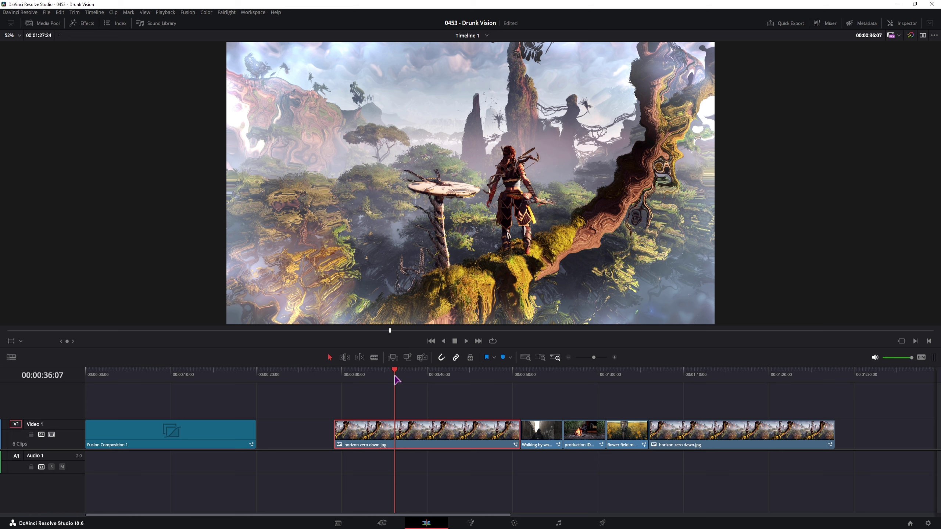
- Drag production ID_3769037.mp4 from the Media Pool onto the end of V1
scroll(626, 474, right, 2)
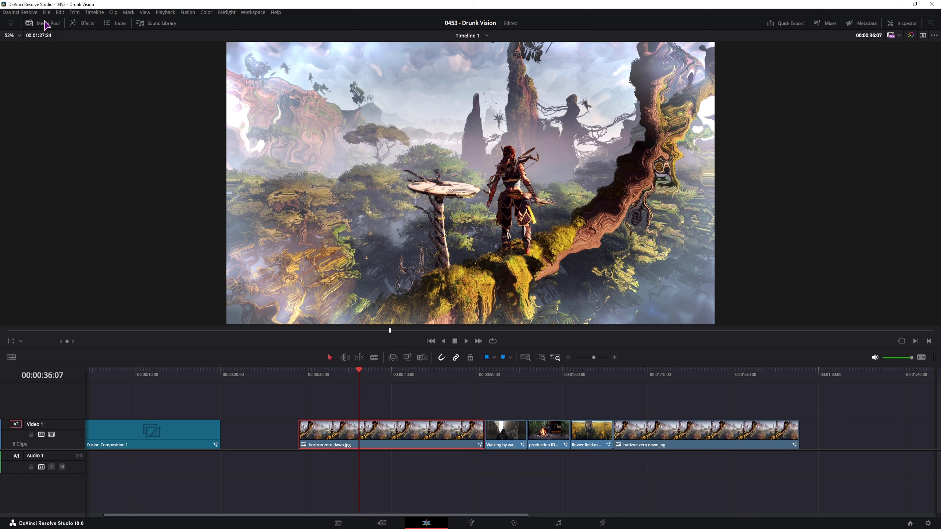
click(46, 24)
click(94, 215)
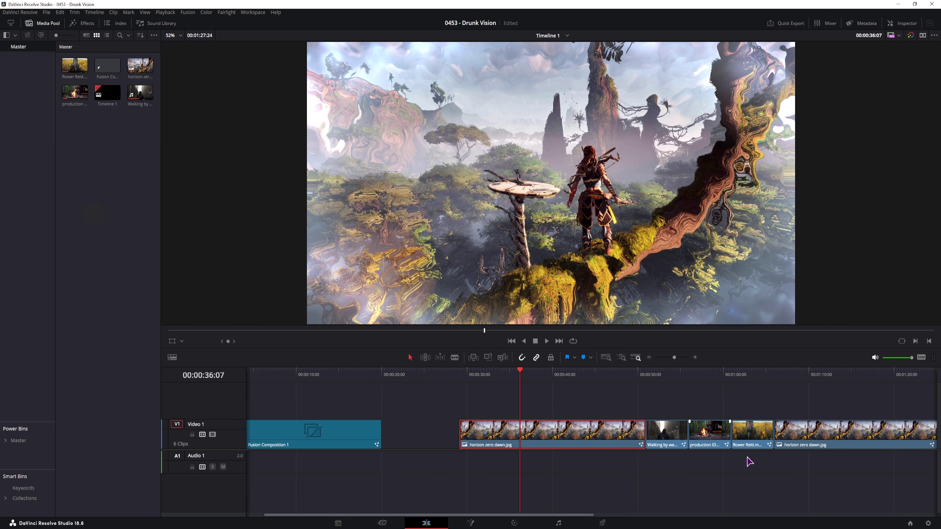
scroll(567, 496, right, 12)
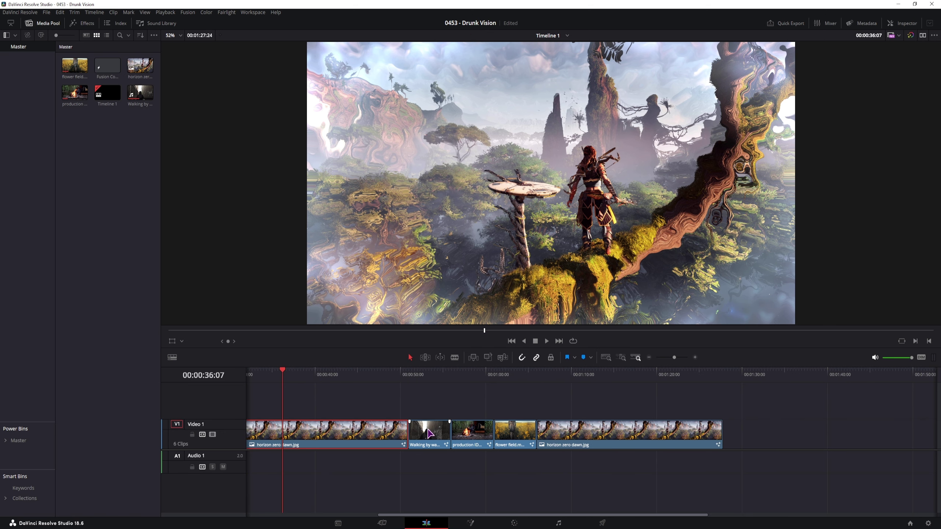
scroll(485, 471, right, 8)
drag(74, 92, 472, 426)
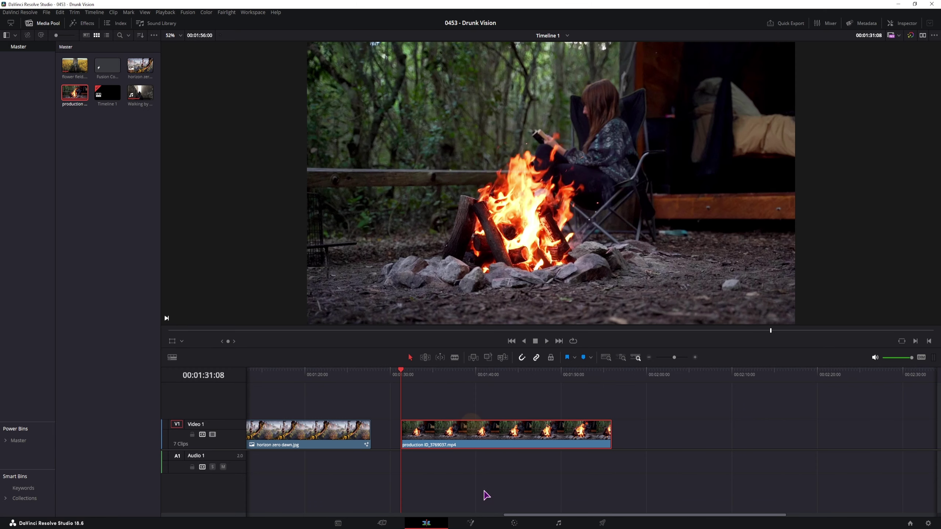
- Open the fire clip in Fusion and add a FastNoise node to the graph
click(470, 523)
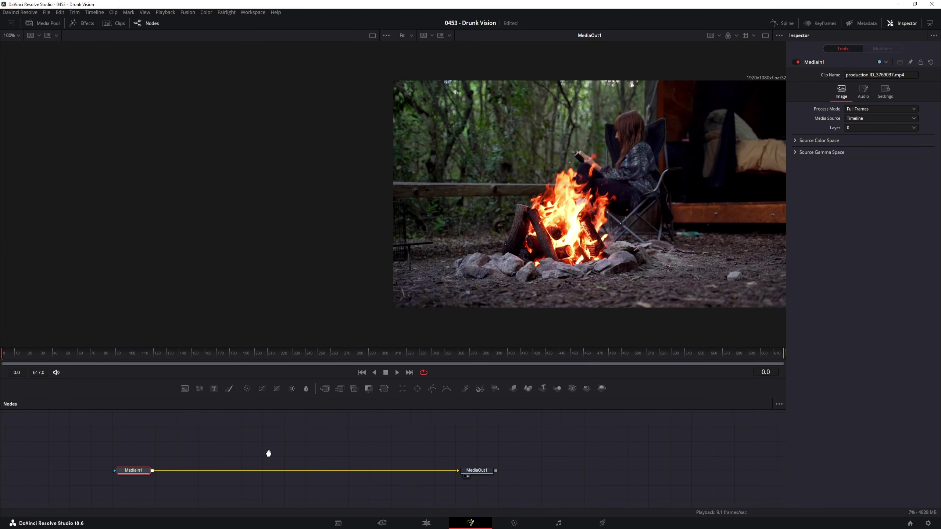
drag(268, 453, 230, 443)
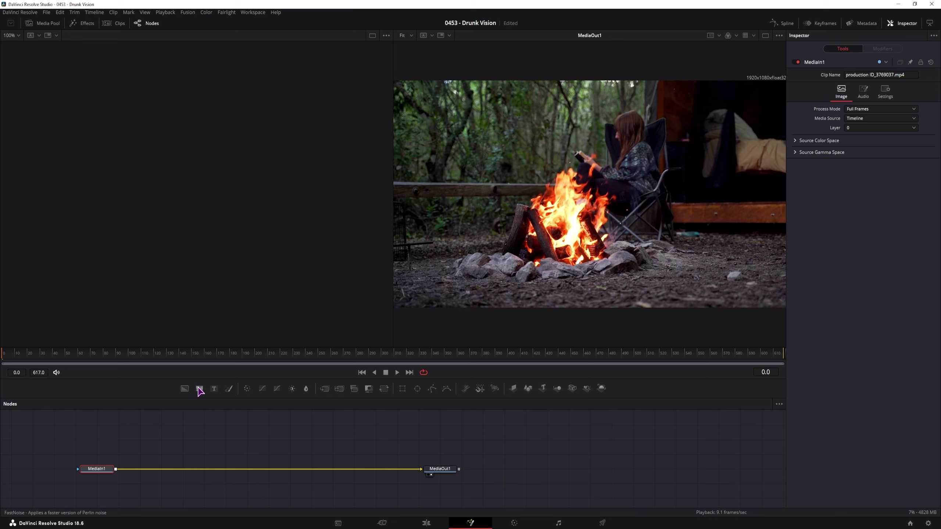
drag(199, 388, 204, 440)
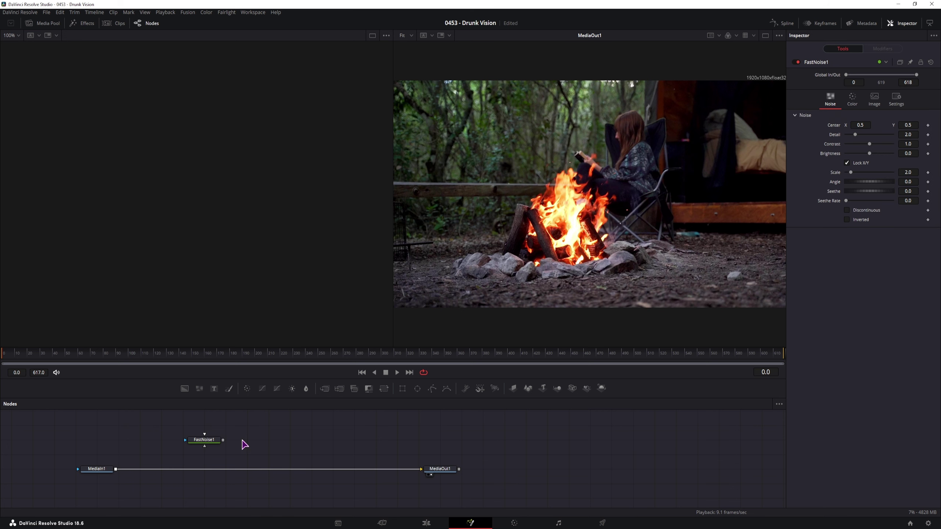
- Add an Ellipse mask sized 0.352245, centred at 0.588951, 0.633111
drag(417, 388, 199, 486)
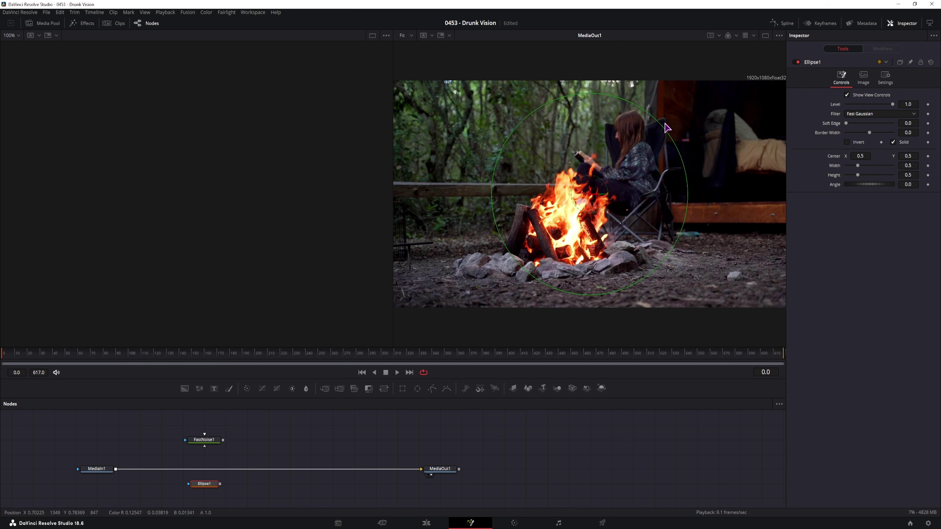
drag(658, 126, 646, 155)
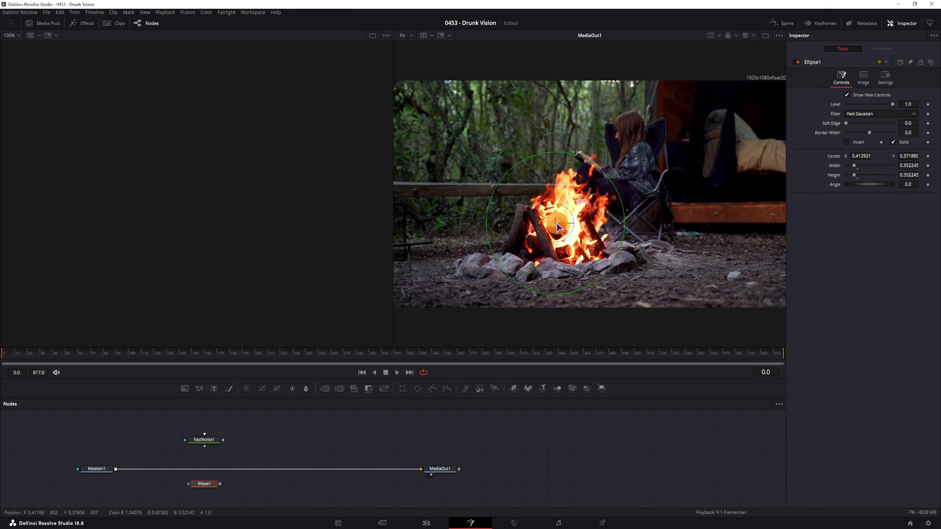
drag(591, 195, 626, 163)
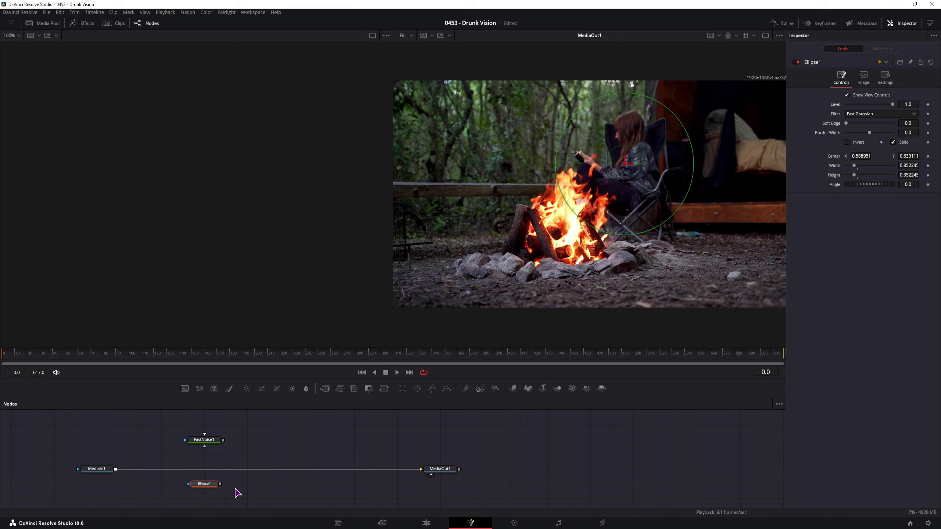
- Add Displace1 via tool search between MediaIn1 and MediaOut1, feeding FastNoise1 into it
key(shift+space)
text(crop)
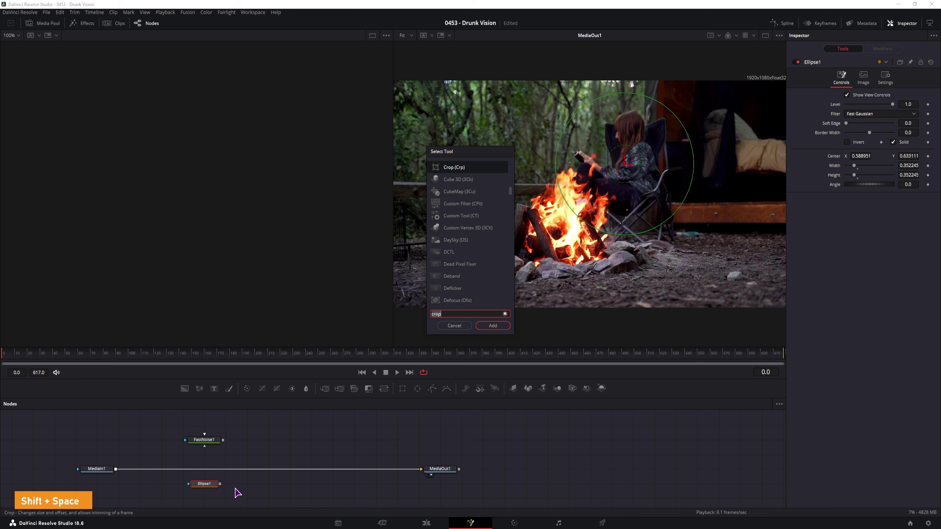
key(BackSpace)
key(BackSpace)
key(BackSpace)
key(BackSpace)
text(displ)
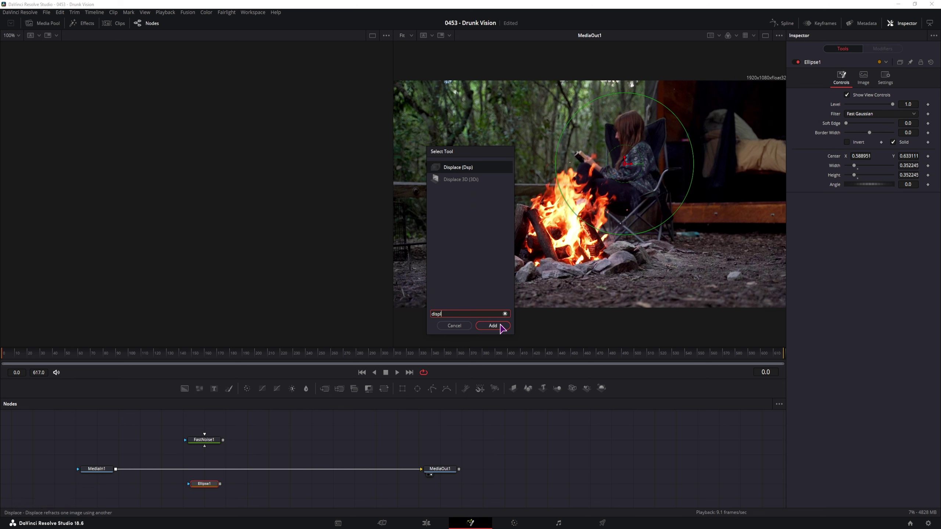
click(497, 326)
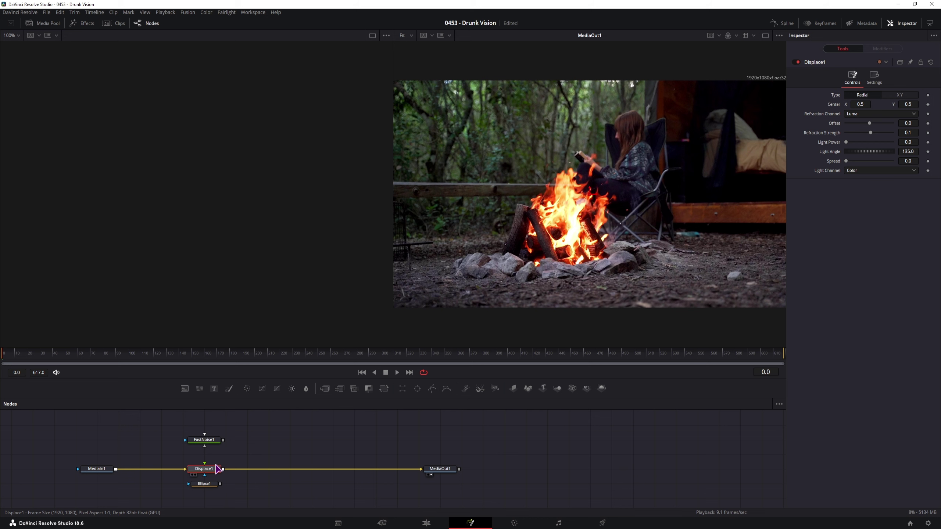
drag(223, 439, 204, 469)
- View FastNoise1 and set Scale 16.69, Seethe Rate 0.134, Contrast 5.0, Brightness 0.38
click(203, 439)
key(1)
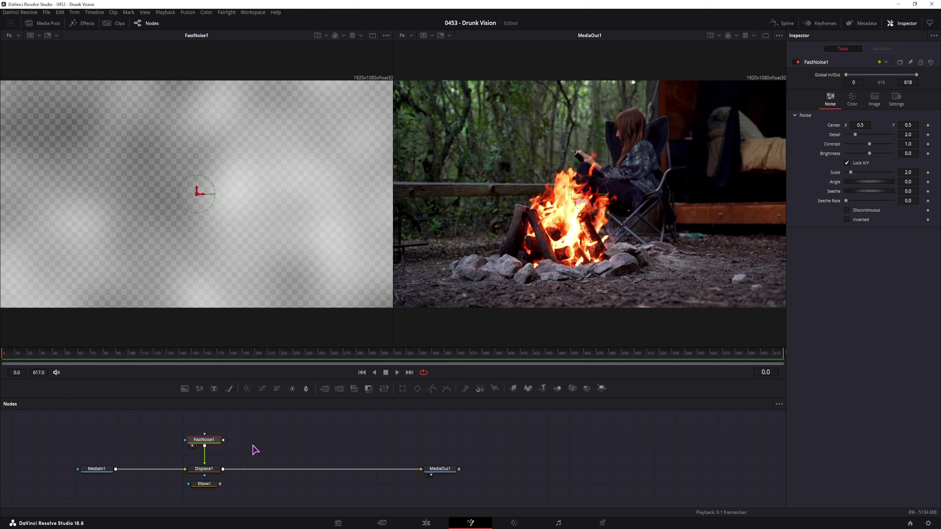
drag(849, 173, 881, 172)
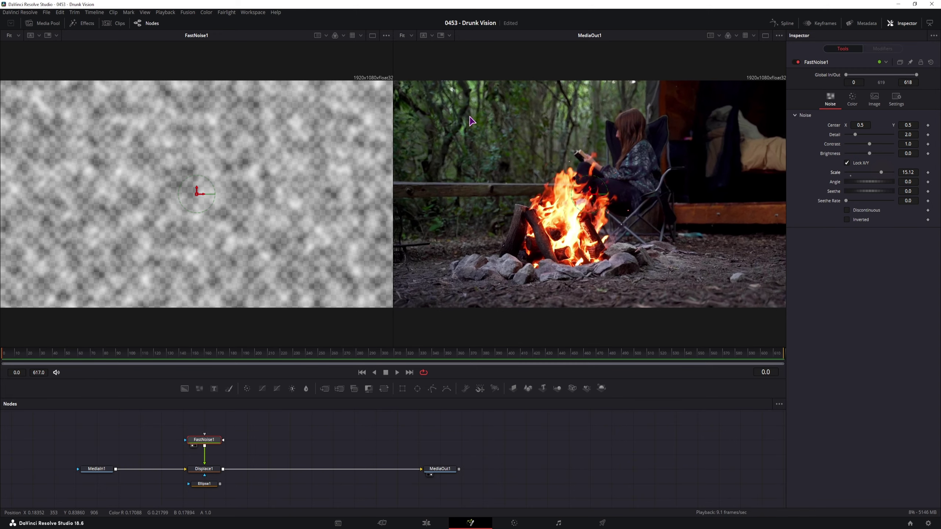
click(884, 172)
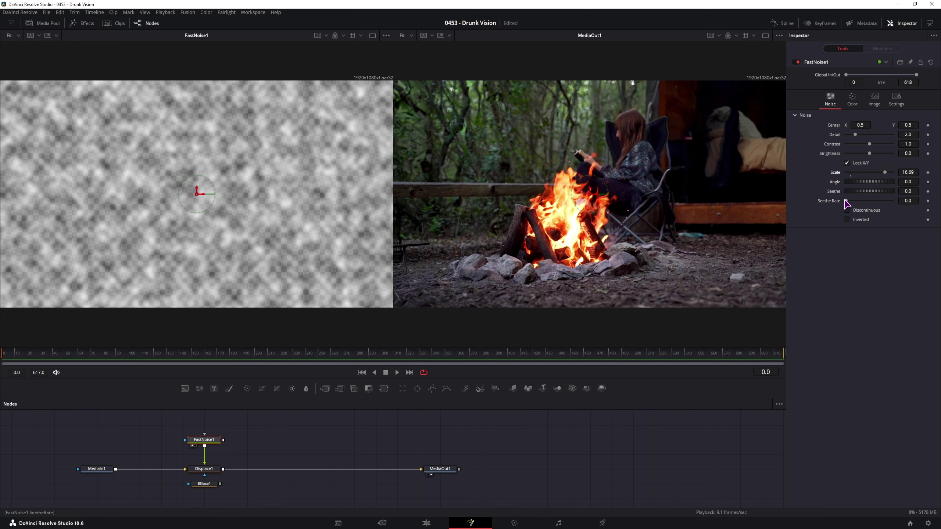
mouse_move(847, 203)
mouse_down()
mouse_move(895, 205)
mouse_move(840, 204)
mouse_move(882, 201)
mouse_move(852, 202)
mouse_up()
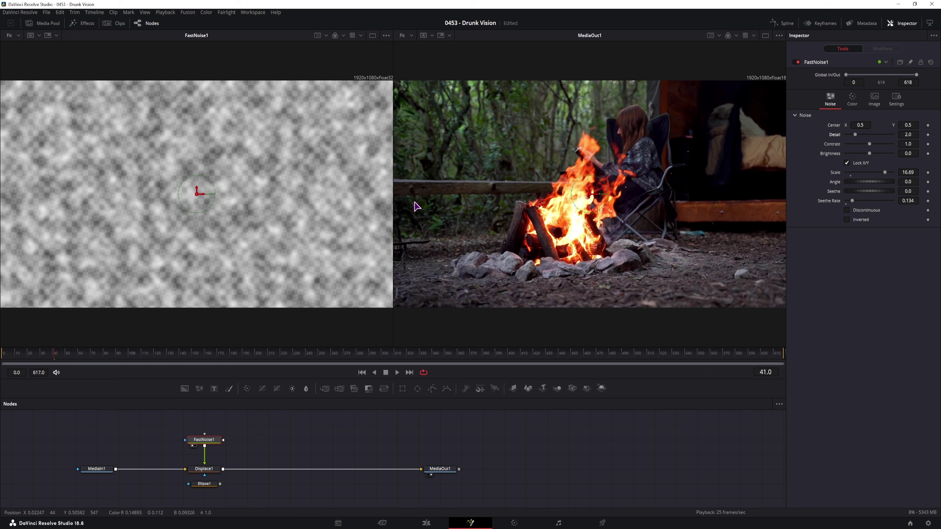
drag(869, 144, 832, 156)
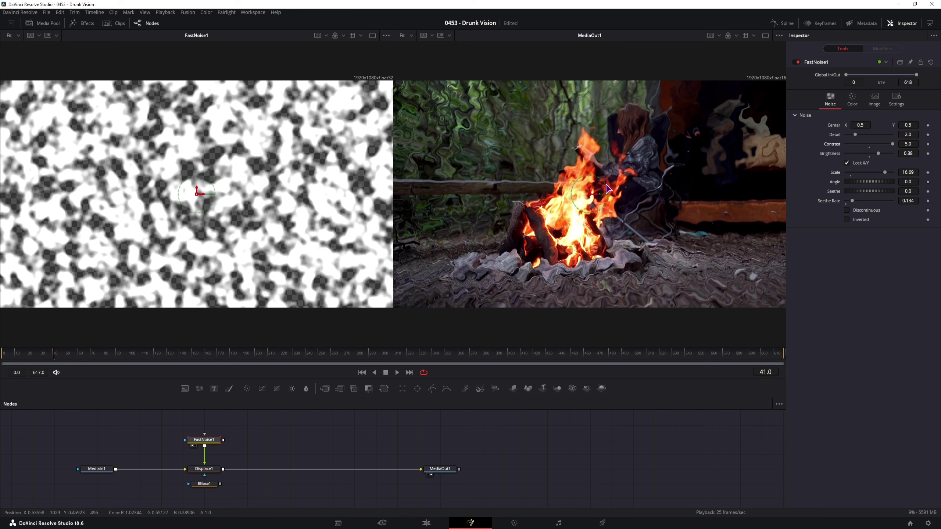
- Connect Ellipse1 as Displace1's effect mask, inverted, with Soft Edge 0.0315
click(211, 485)
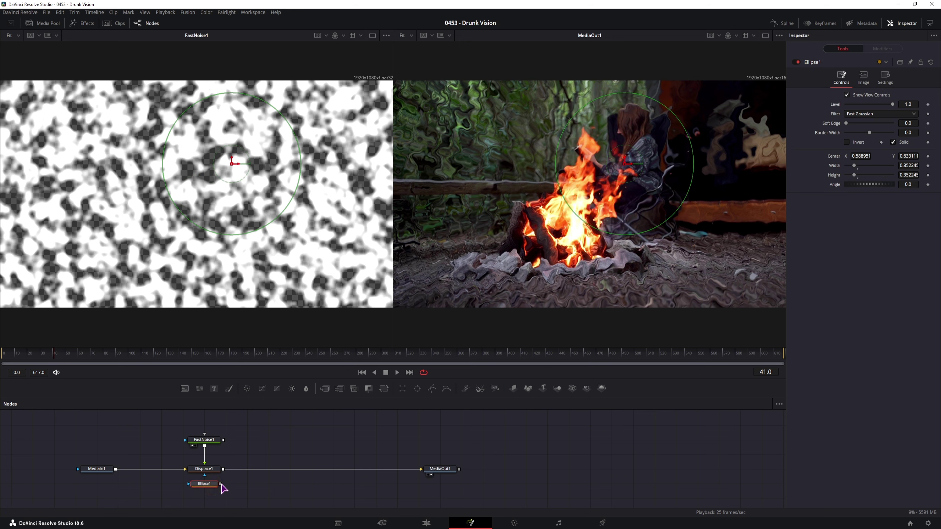
drag(219, 484, 204, 478)
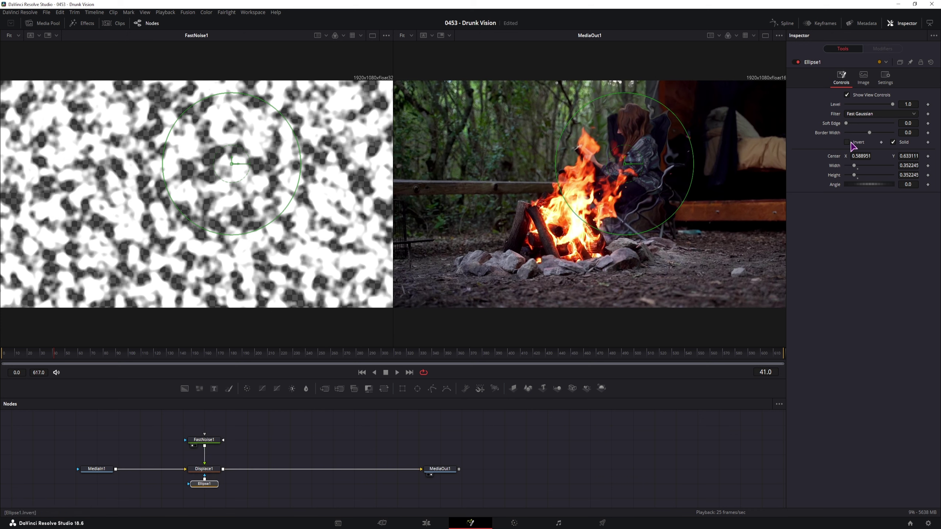
click(847, 142)
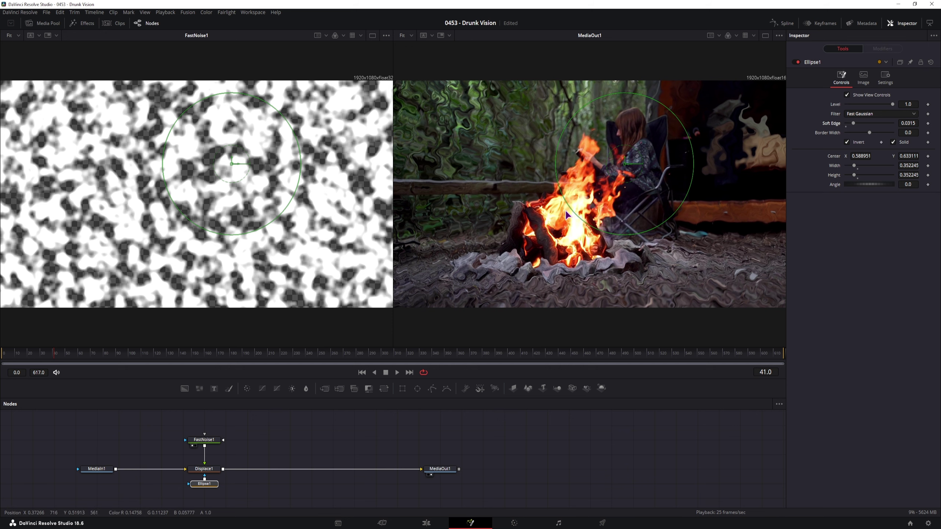
click(271, 492)
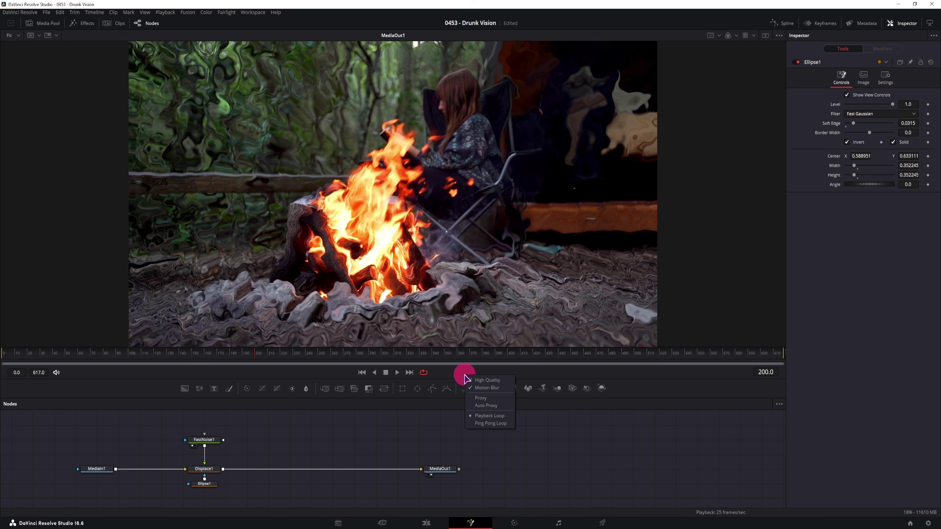
- Adjust the viewer playback options and play the masked warp from the first frame
right_click(465, 377)
click(491, 380)
right_click(481, 380)
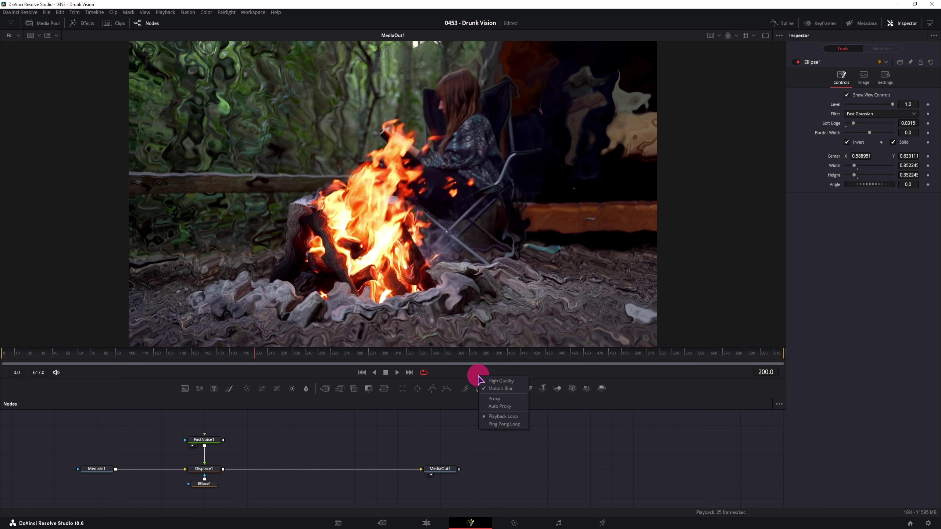
click(498, 387)
click(6, 355)
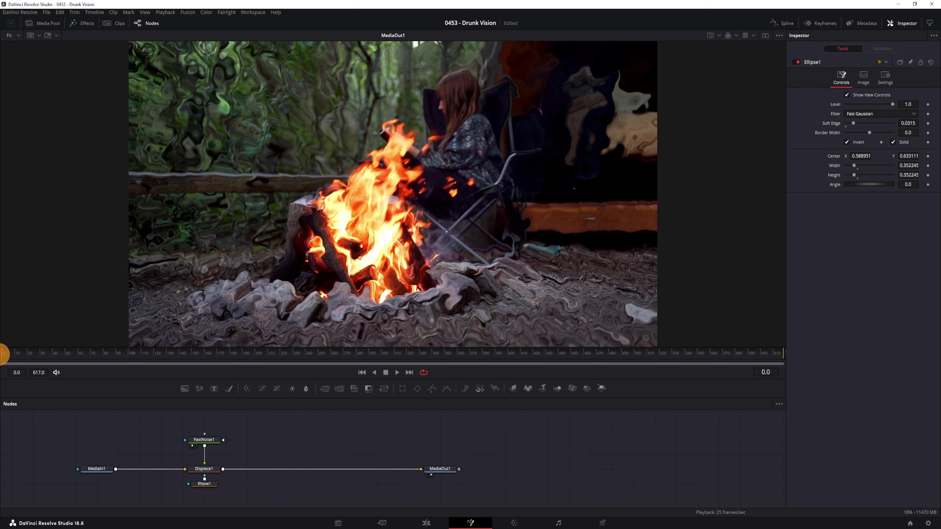
key(space)
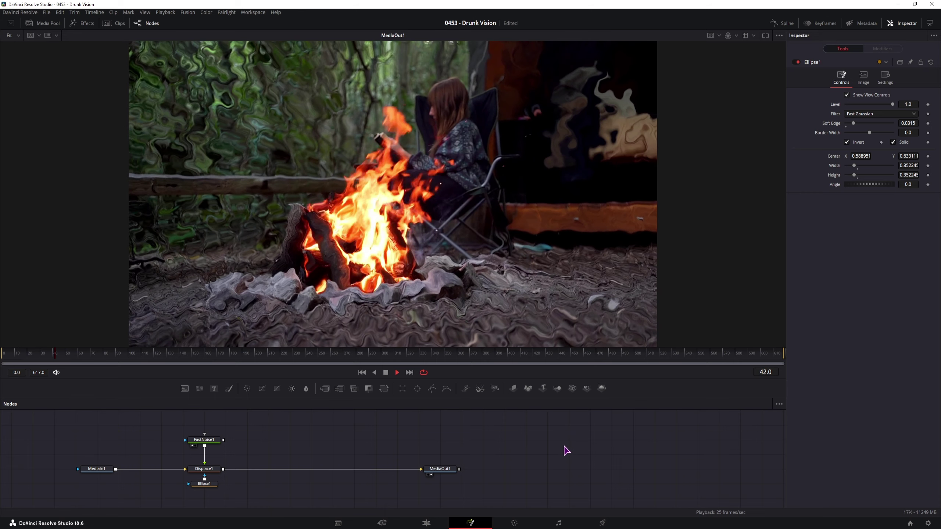
key(space)
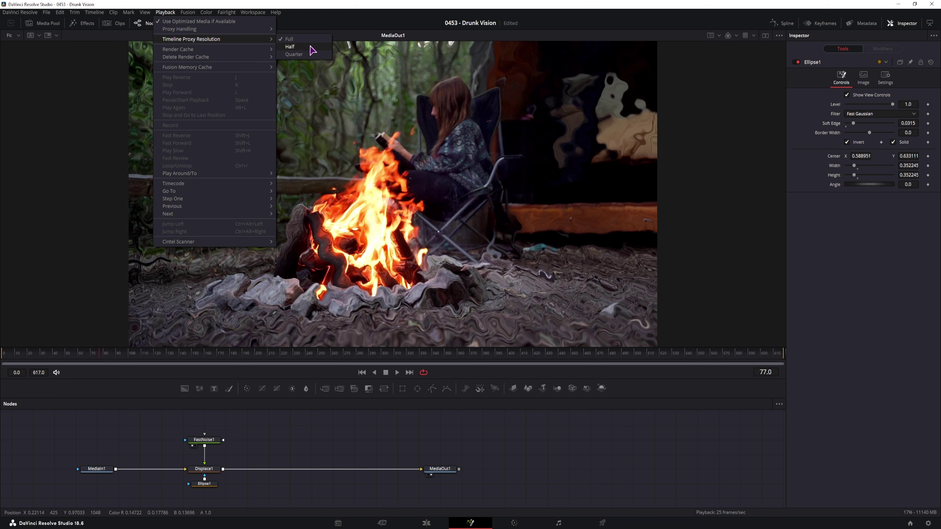
- Set the Timeline Proxy Resolution to Half
click(312, 53)
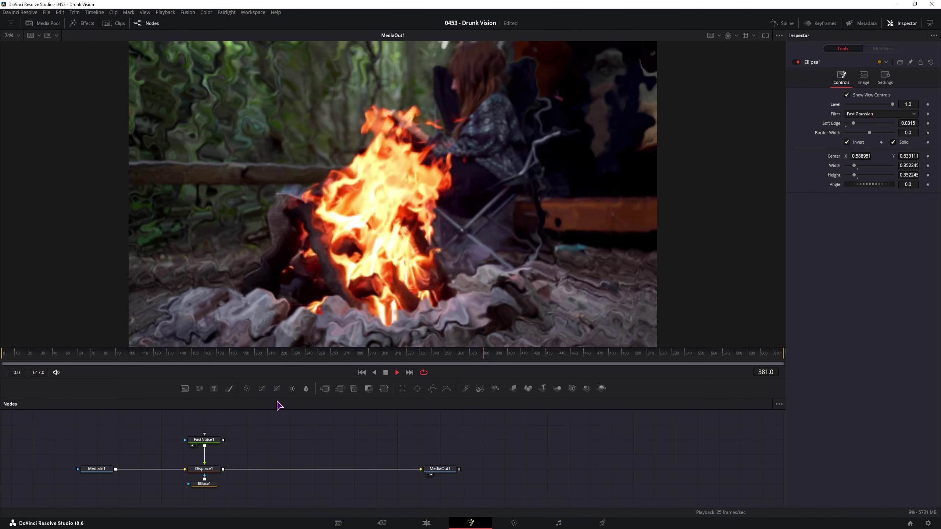
click(165, 11)
mouse_move(195, 39)
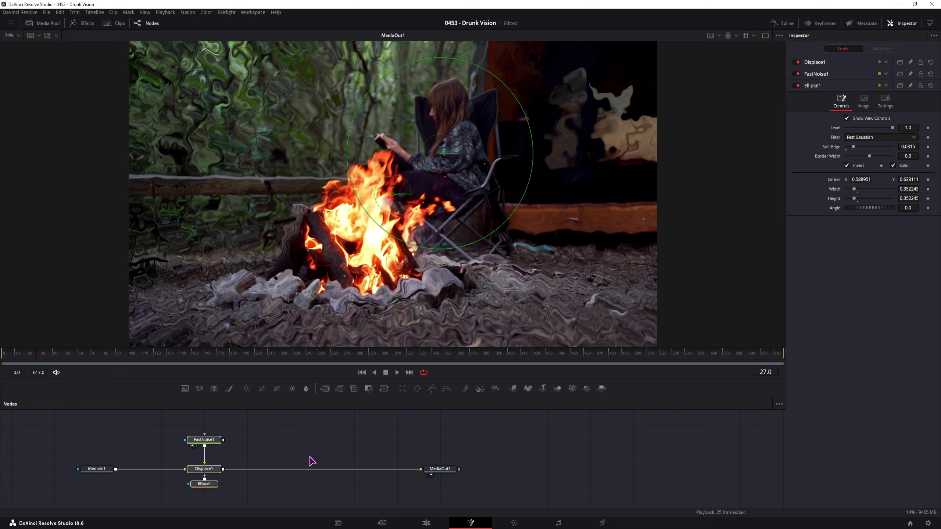
- Insert Vignette1 after Displace1, tinted 0.835/0.929/1.0 pale blue and enlarged to Size 0.8484
click(301, 448)
key(shift+space)
text(displ)
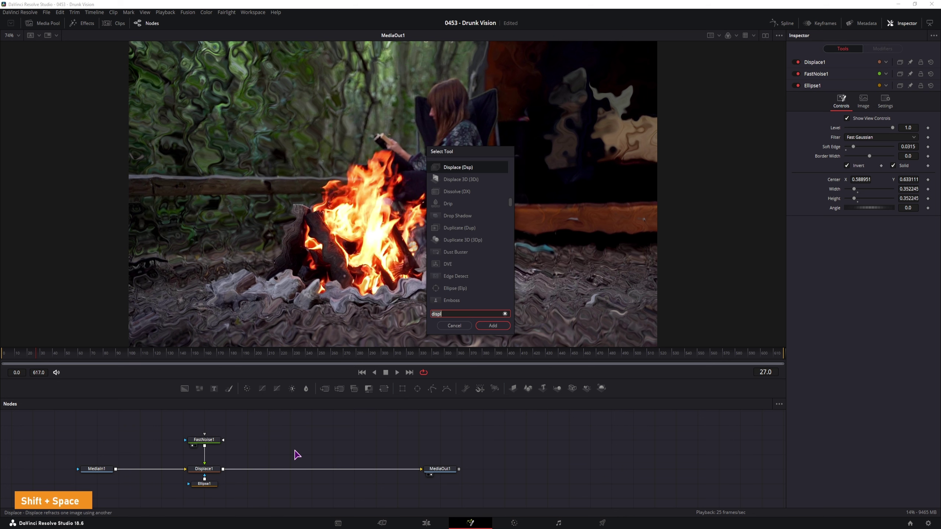
key(BackSpace)
key(BackSpace)
key(BackSpace)
key(BackSpace)
key(BackSpace)
text(vign)
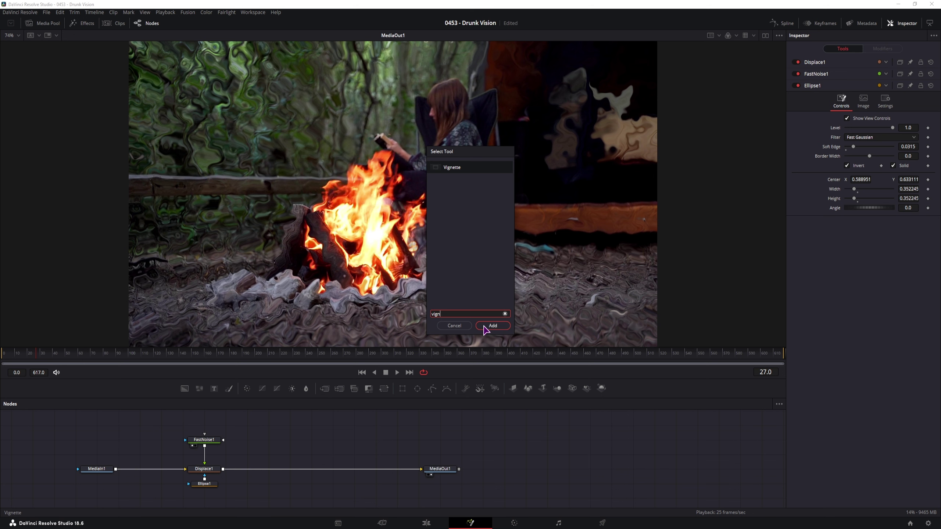
click(485, 326)
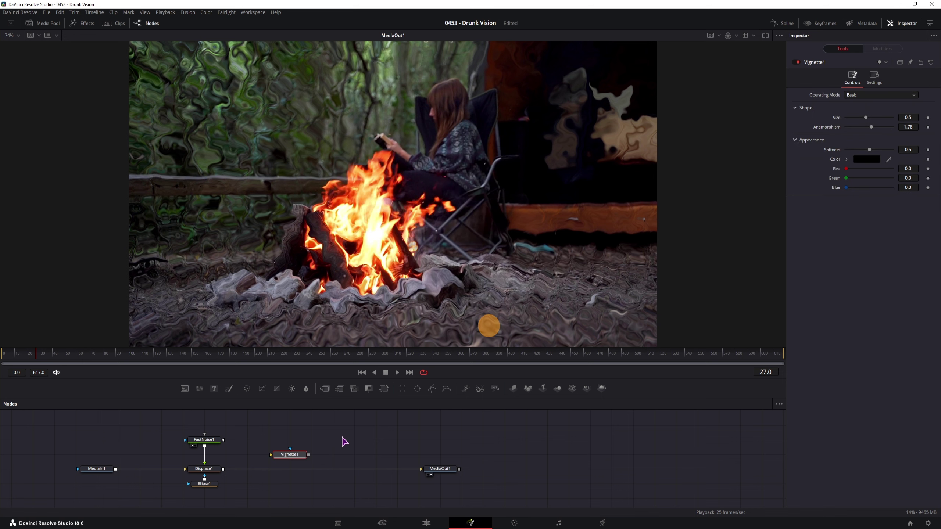
drag(273, 456, 274, 473)
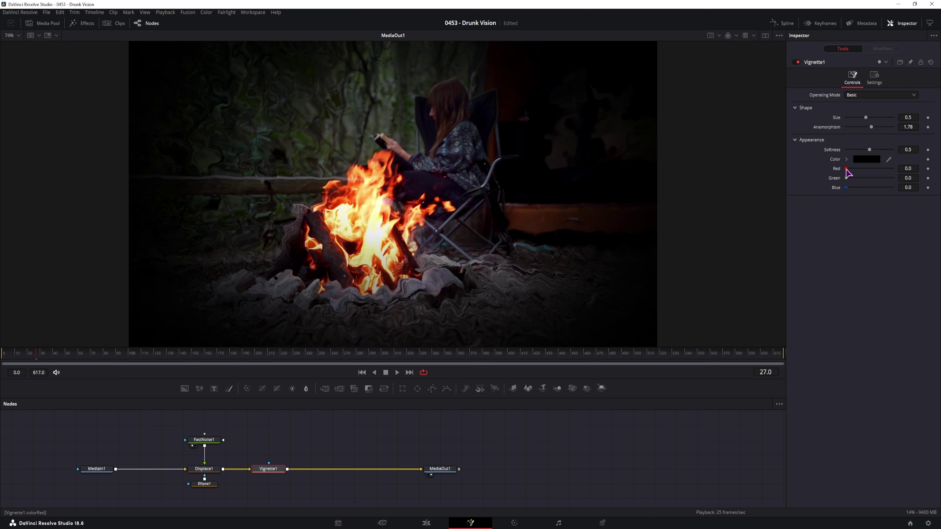
drag(846, 168, 892, 188)
drag(865, 118, 883, 118)
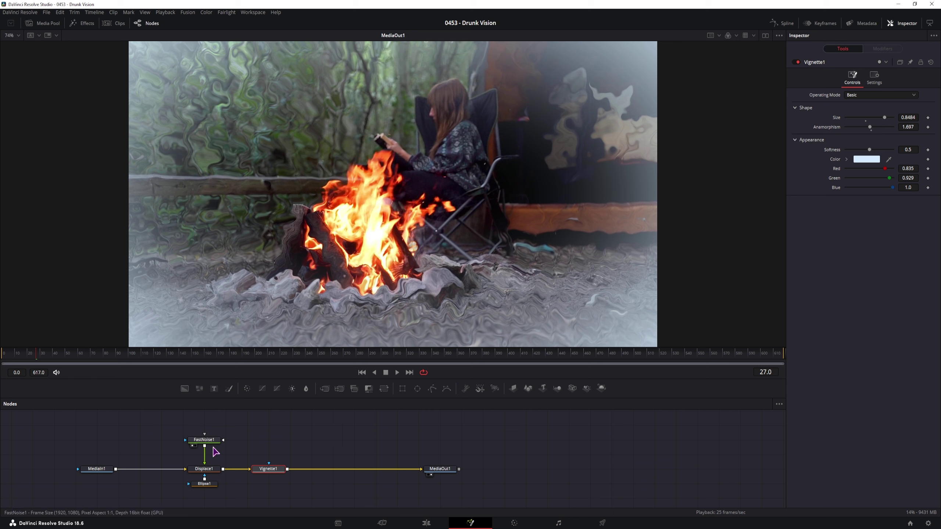
- Connect FastNoise1 to Vignette1 and set Operating Mode Advanced with Composite Type Add
drag(204, 447, 269, 466)
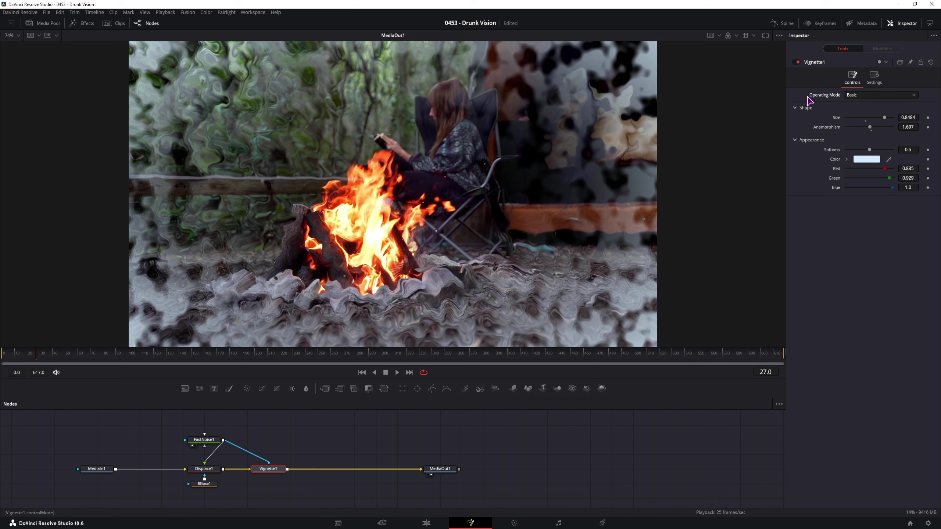
click(868, 97)
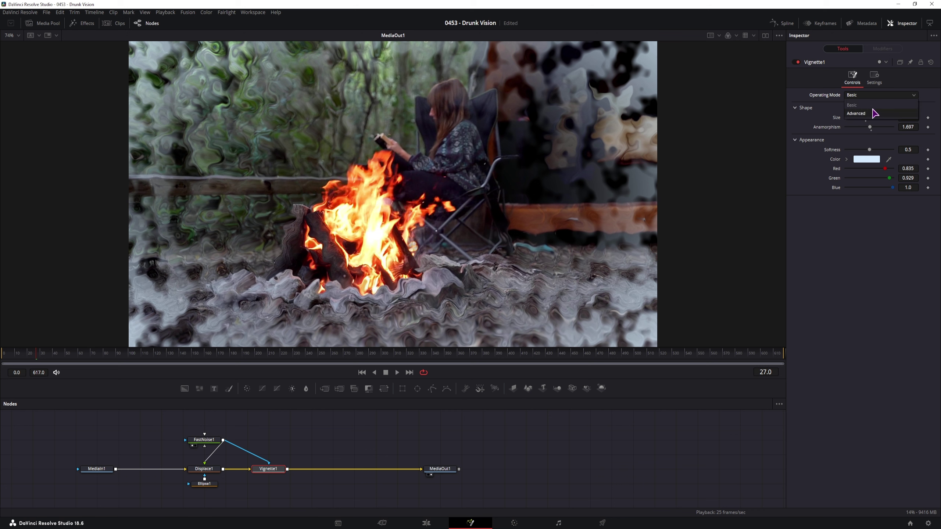
click(855, 113)
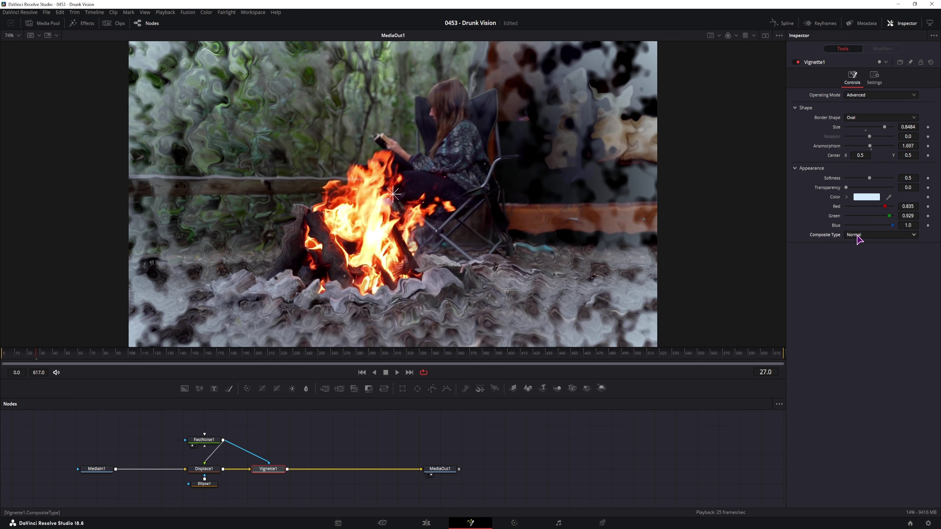
click(857, 236)
click(856, 250)
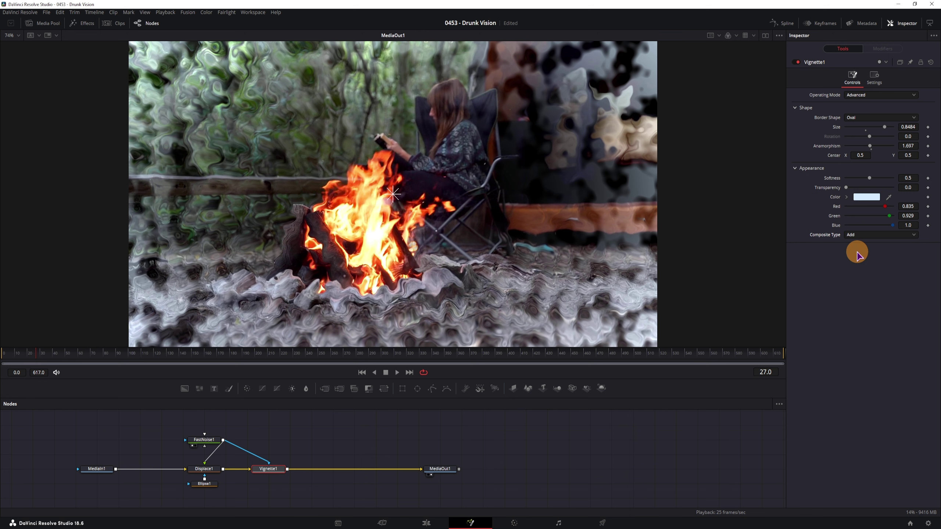
click(865, 234)
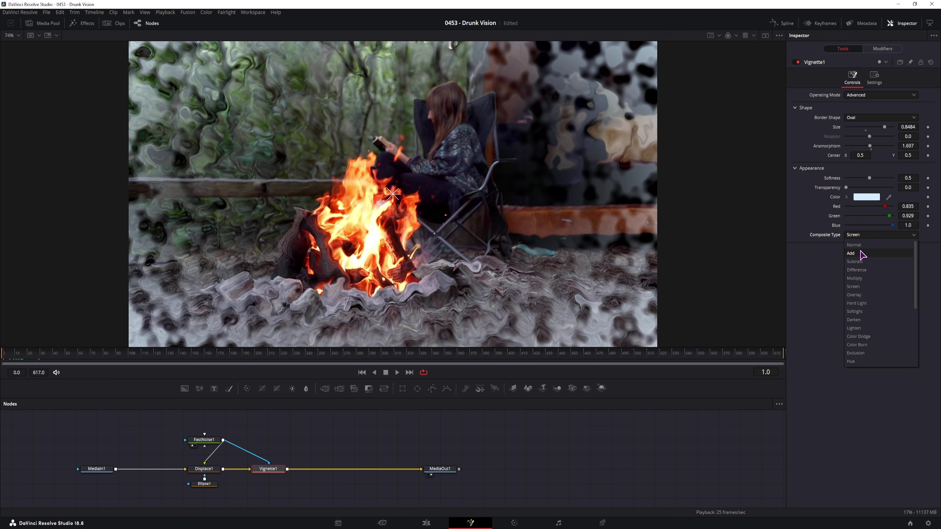
click(860, 254)
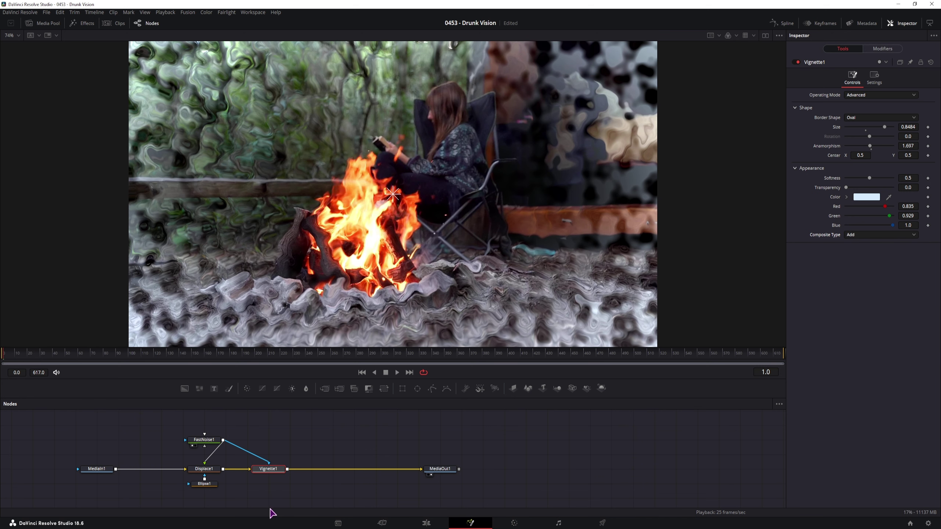
- Reconnect FastNoise1 as Vignette1's mask and set Size 0.9242, Anamorphism 1.087
drag(265, 462, 264, 435)
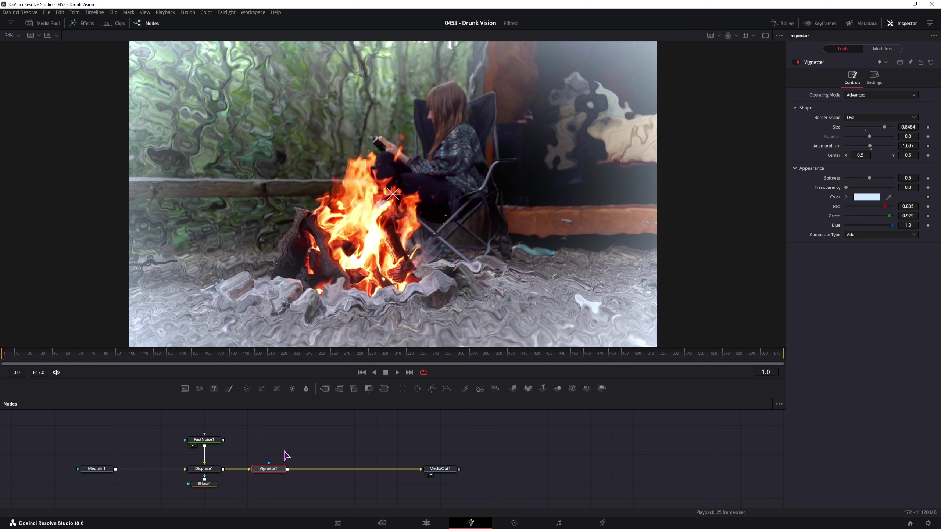
drag(205, 446, 269, 468)
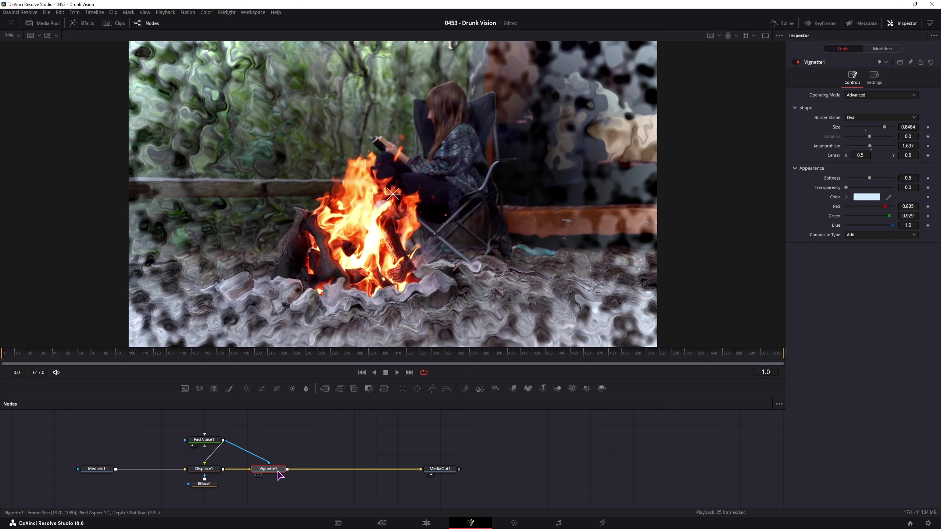
click(269, 469)
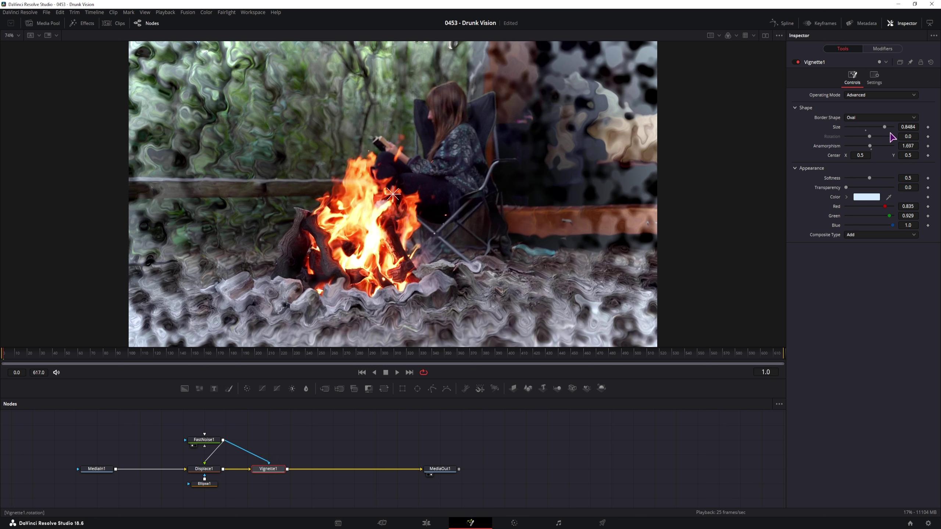
drag(885, 127, 858, 147)
drag(269, 463, 269, 429)
click(263, 468)
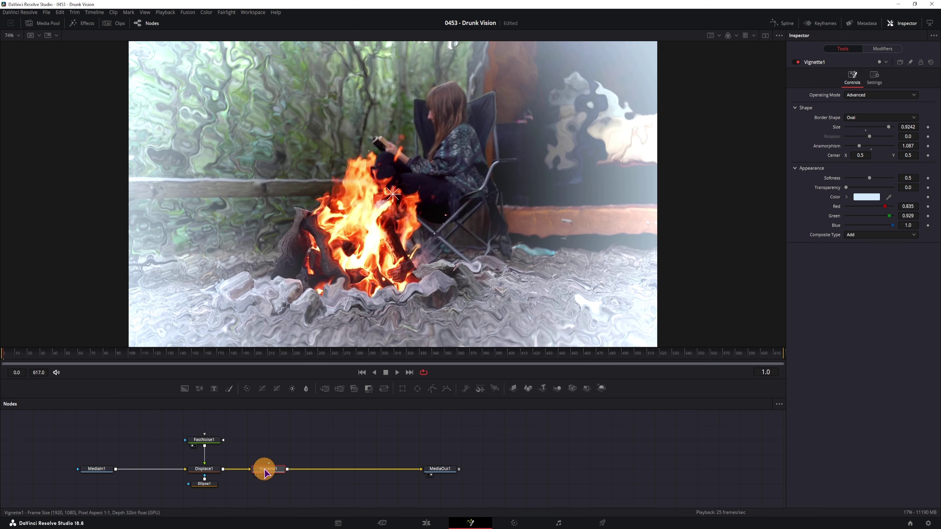
- View Vignette1, set Softness 0.22 and Anamorphism 1.697, and rewire FastNoise1 as its mask
click(765, 35)
key(1)
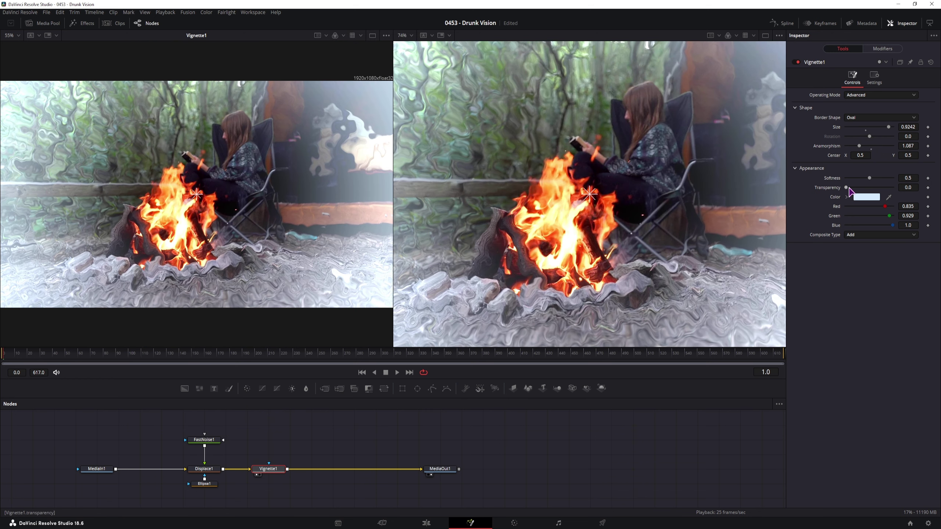
drag(869, 178, 834, 184)
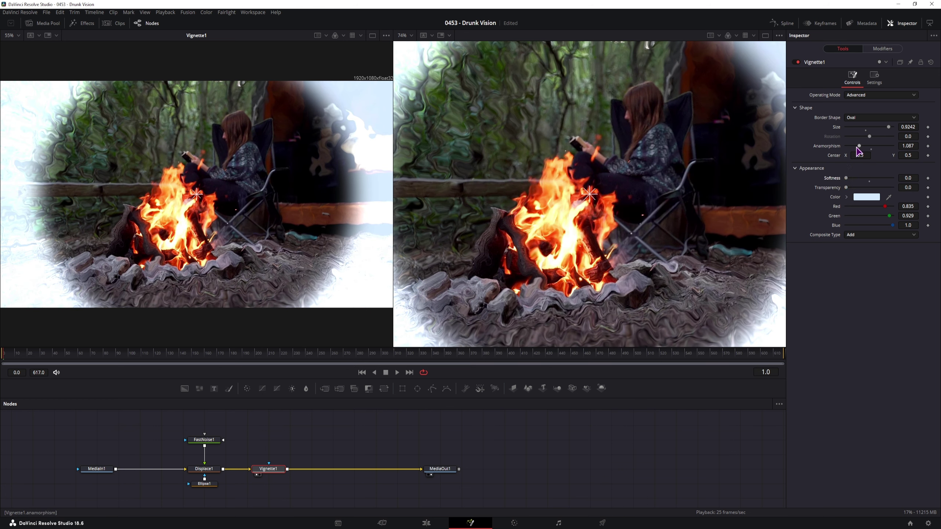
drag(858, 147, 858, 179)
drag(865, 146, 869, 146)
drag(204, 446, 270, 470)
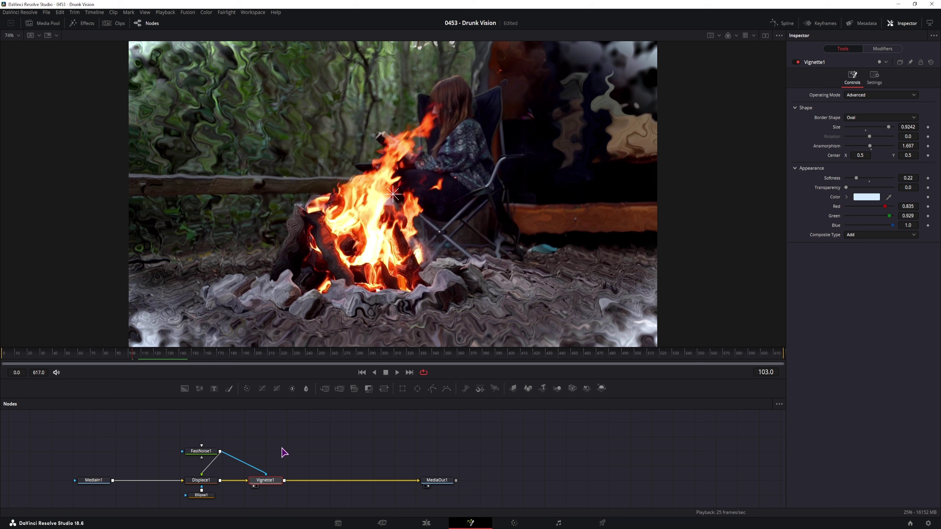
- Paste the copied glow node group and move it to the right of the tree
click(483, 443)
key(ctrl+v)
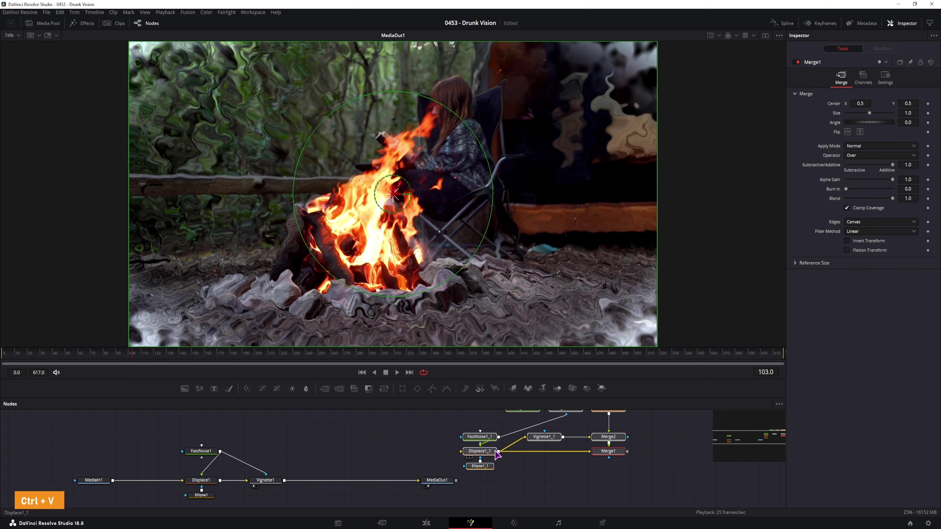
click(515, 467)
drag(515, 468, 535, 482)
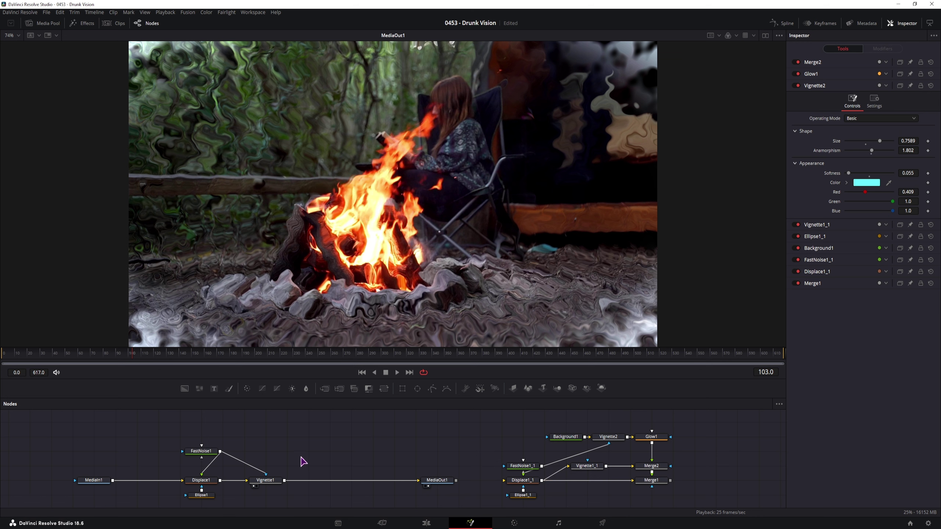
- Add a Merge3 node before MediaOut1, with Displace1 as its background
drag(265, 480, 266, 466)
drag(325, 388, 328, 430)
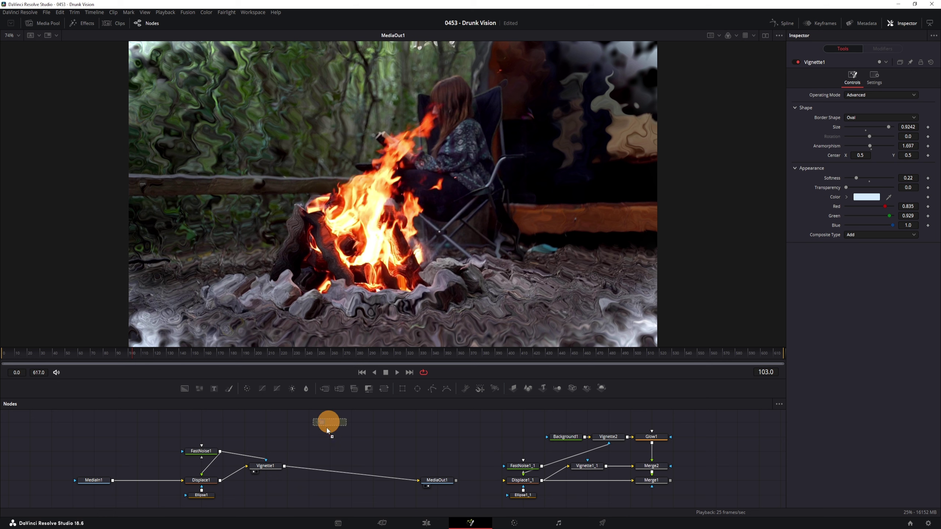
drag(342, 484, 336, 483)
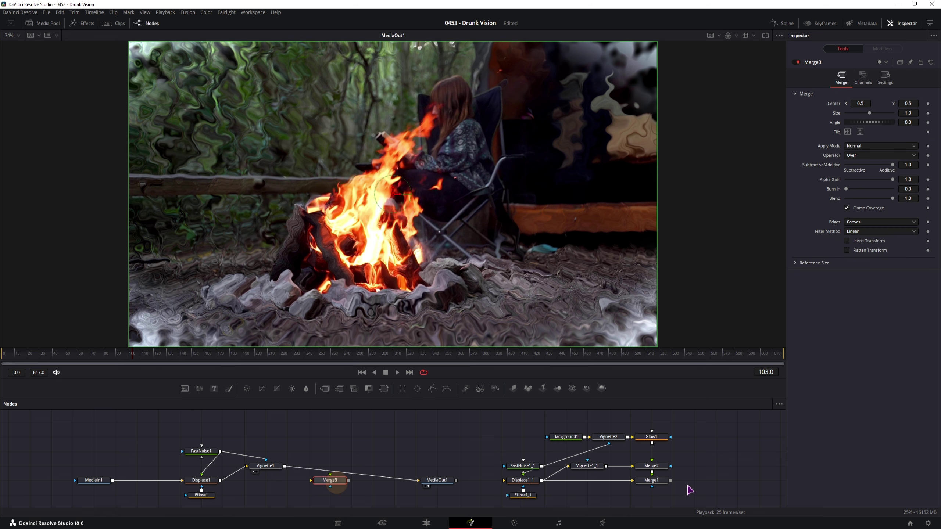
drag(220, 480, 330, 475)
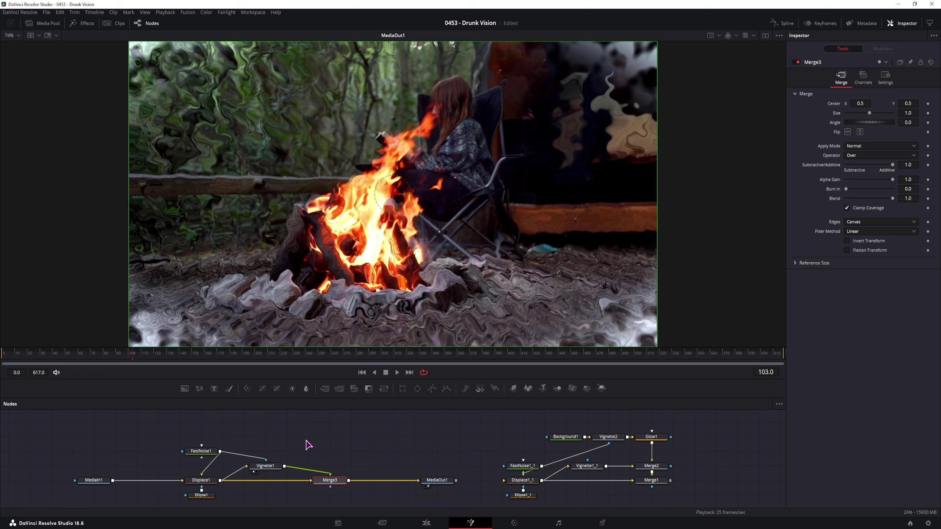
- Add a new Vignette3 node, view it, and add a Background2 node feeding it
click(295, 434)
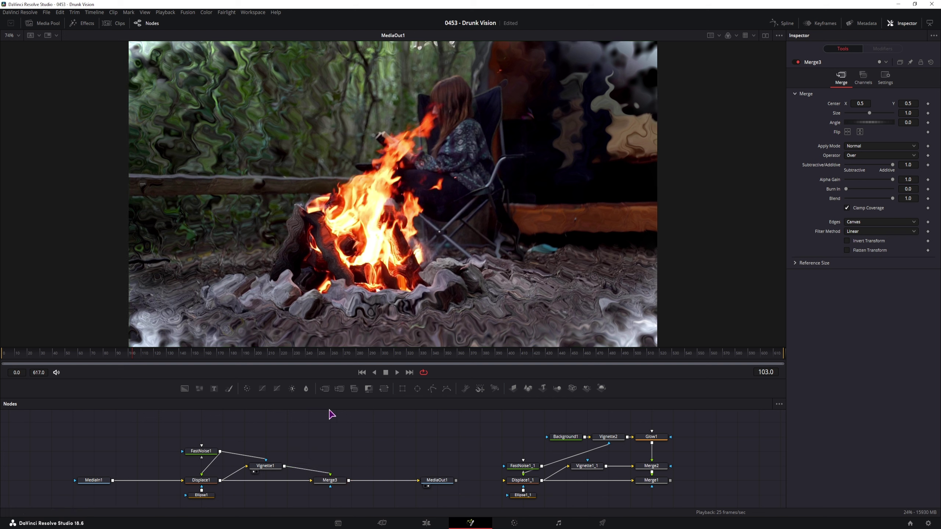
key(shift+space)
text(vign)
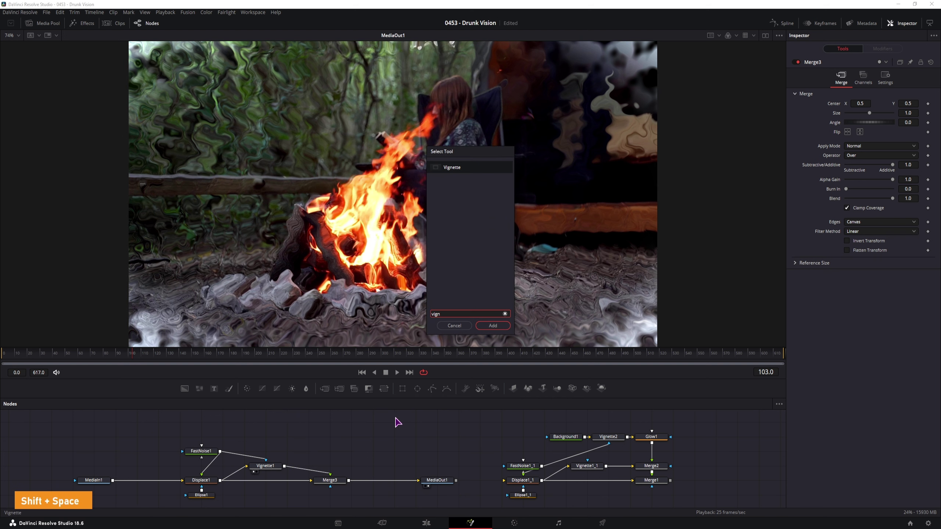
click(492, 326)
key(1)
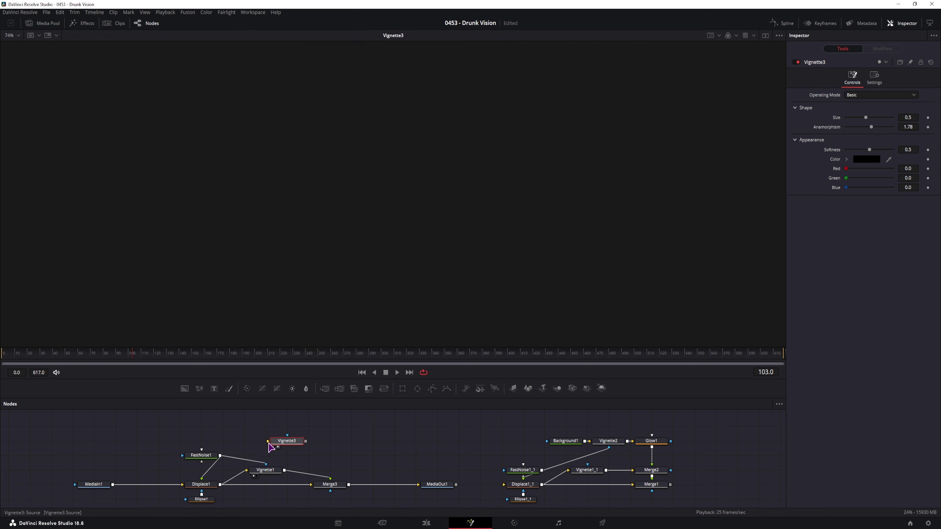
drag(185, 388, 269, 443)
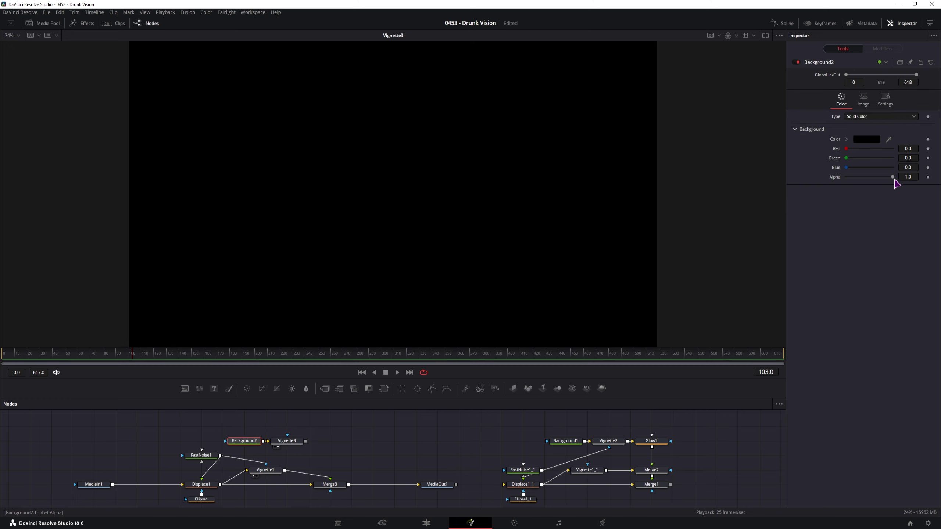
- Set Background2's alpha to 0 and make Vignette3 magenta at size 0.7795
drag(894, 178, 817, 178)
click(291, 441)
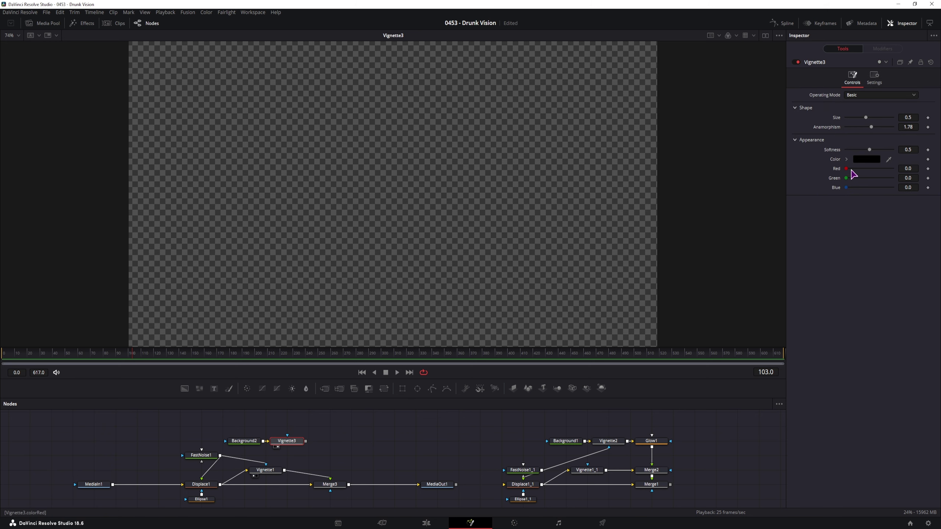
drag(846, 169, 896, 168)
drag(846, 177, 912, 189)
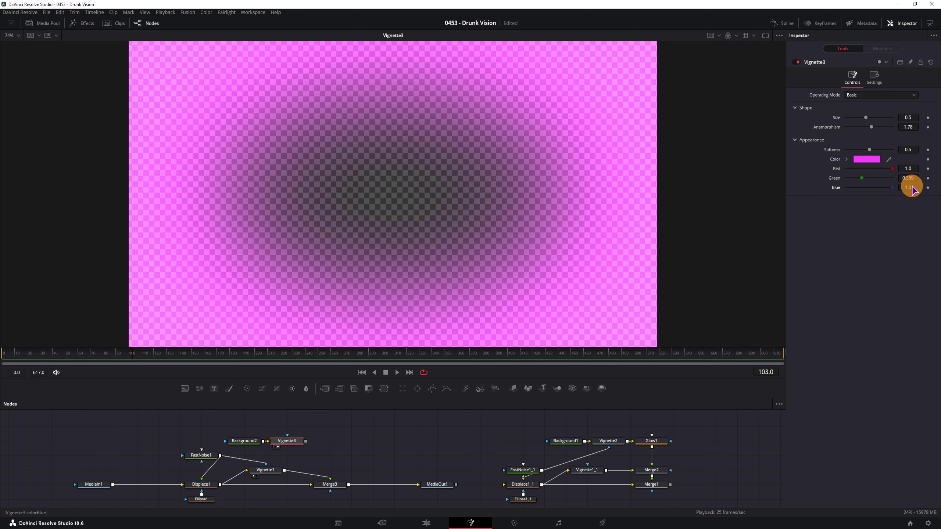
drag(865, 117, 881, 118)
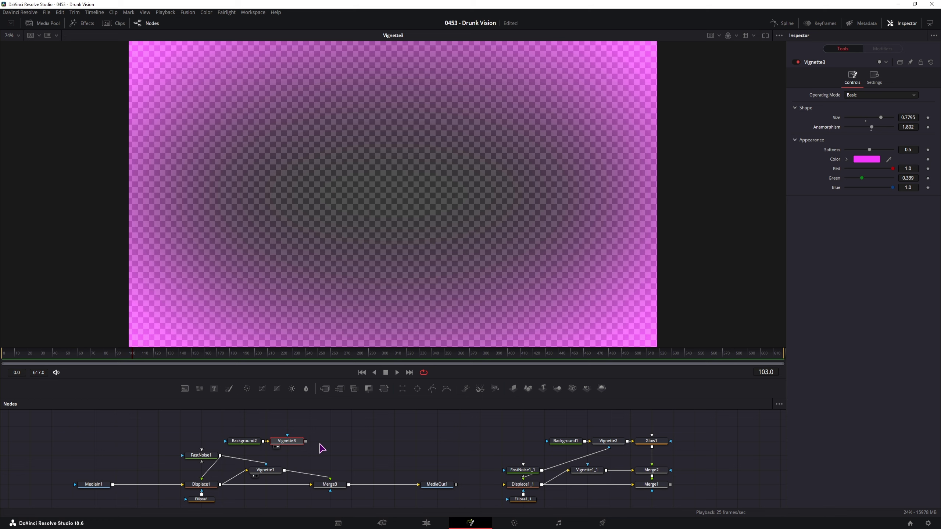
- Add Glow2 and SoftGlow1 after Vignette3 and move the Background2–SoftGlow1 chain up and left
key(shift+space)
text(vignglow)
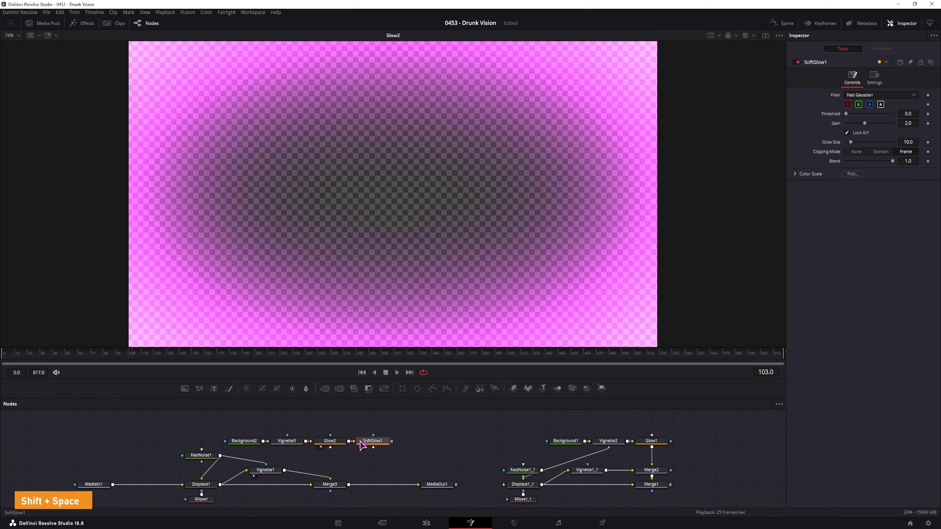
click(361, 446)
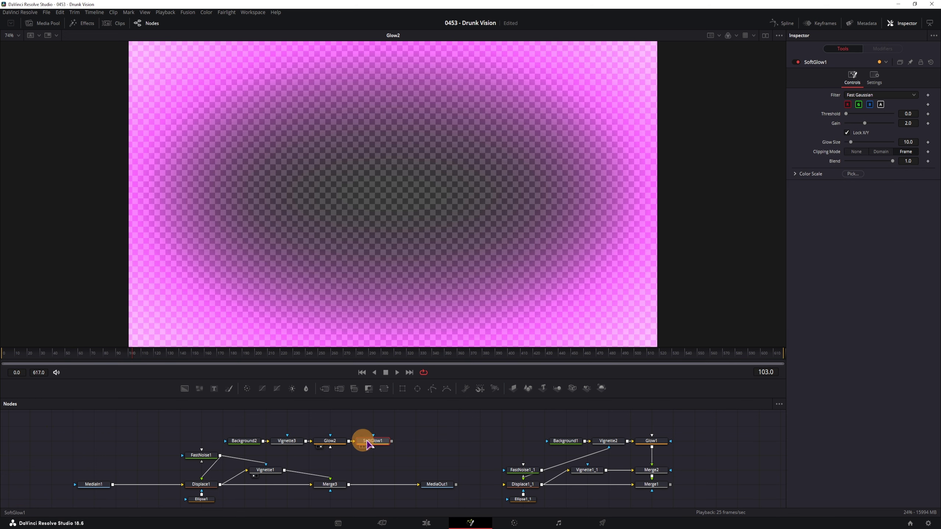
click(375, 443)
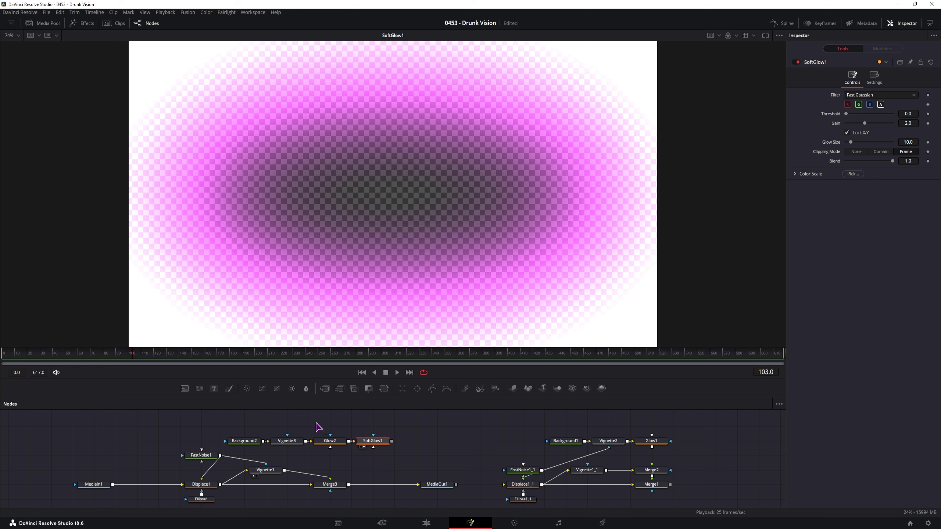
drag(372, 463, 260, 426)
drag(374, 441, 331, 425)
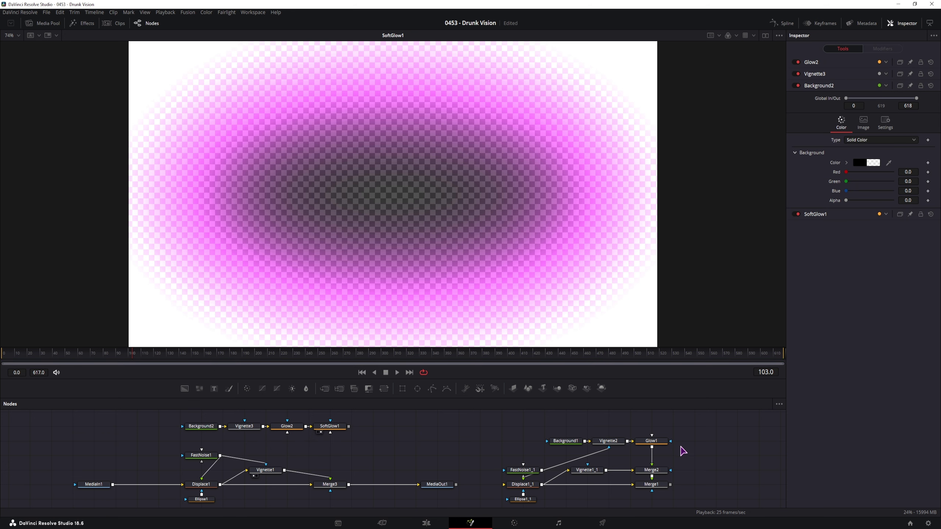
click(373, 446)
click(316, 450)
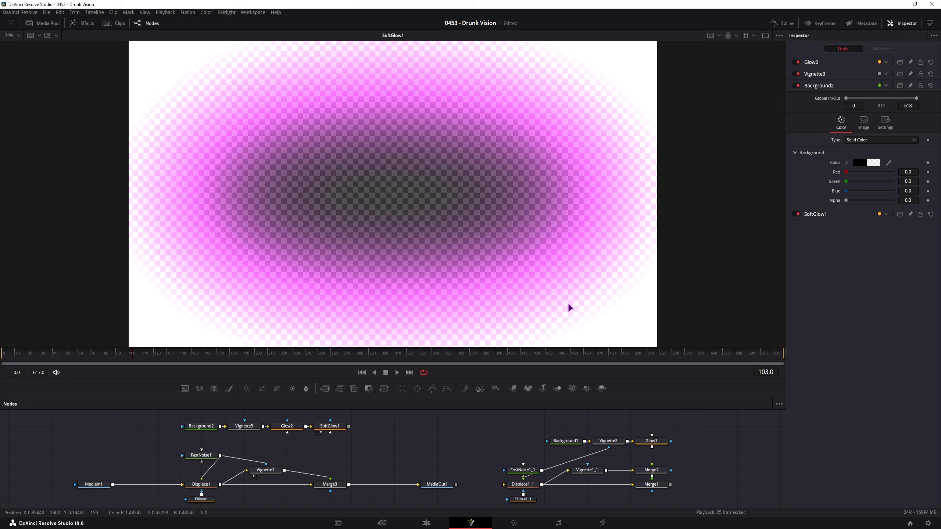
- Feed FastNoise1 into Vignette3 and Vignette1, with Vignette3 at size 1.0 and less softness
drag(221, 457, 245, 423)
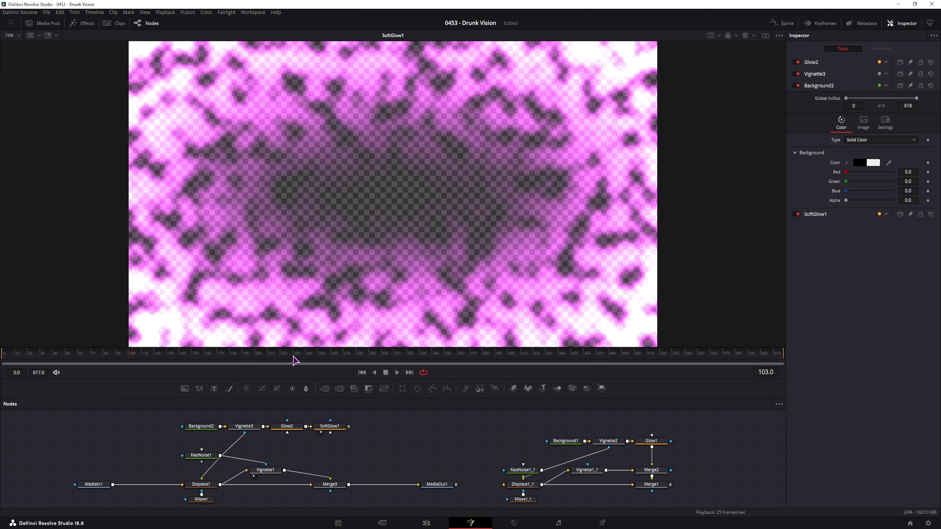
click(252, 428)
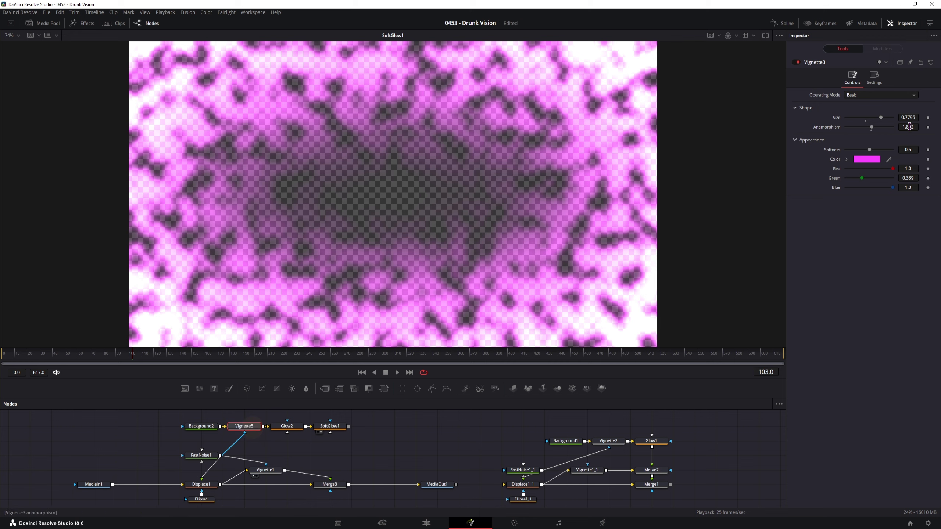
drag(883, 118, 903, 120)
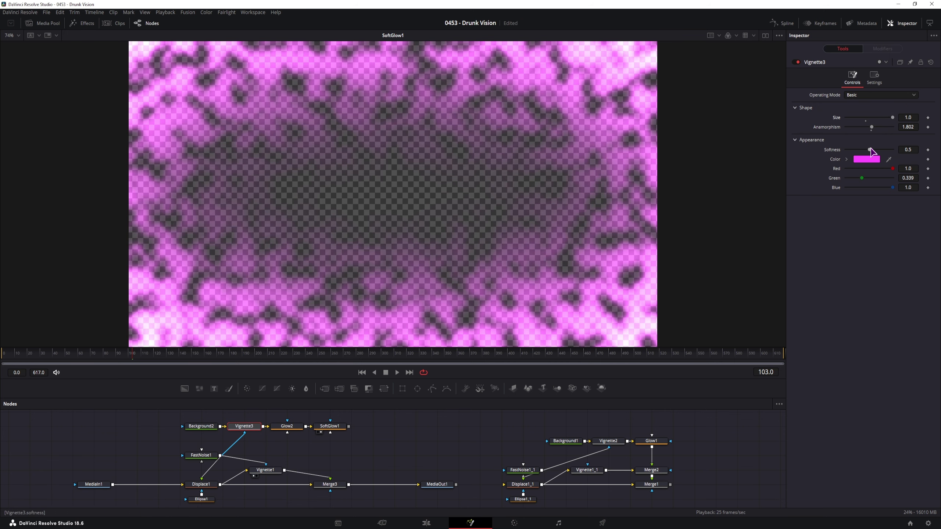
drag(871, 150, 857, 149)
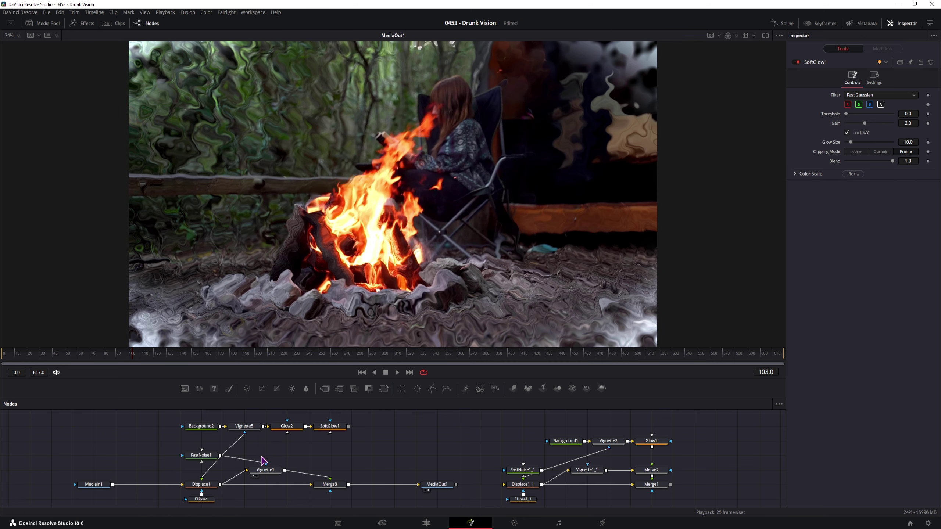
drag(263, 461, 266, 464)
- Add Merge4 taking SoftGlow1, connect it into Merge3, and view MediaOut1
drag(324, 388, 328, 458)
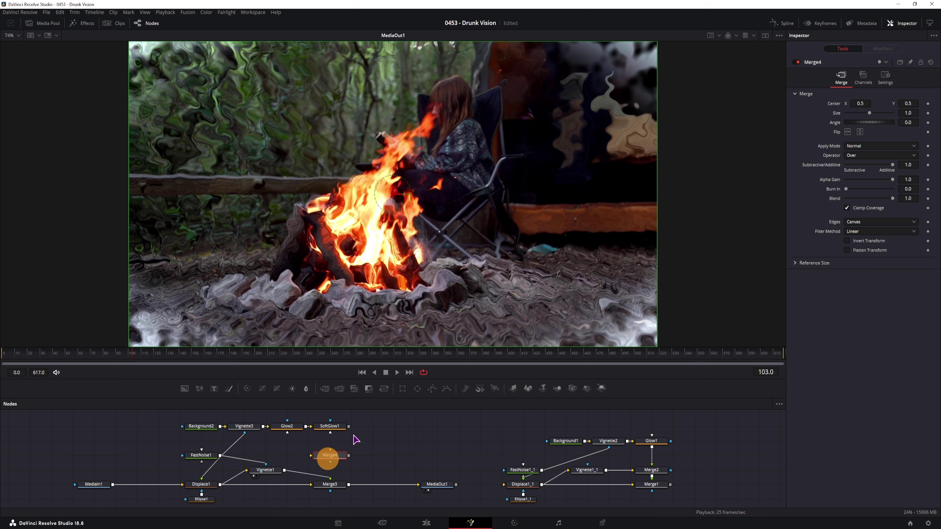
drag(348, 426, 311, 458)
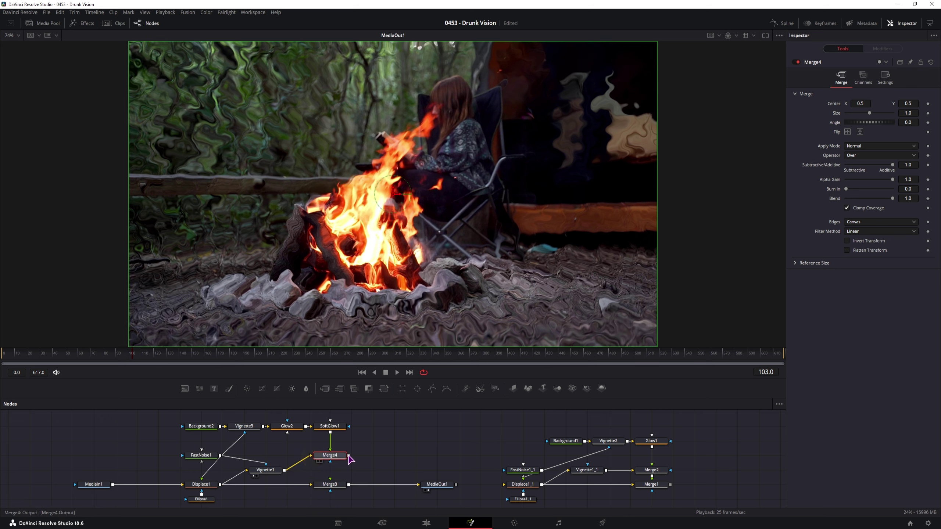
click(318, 461)
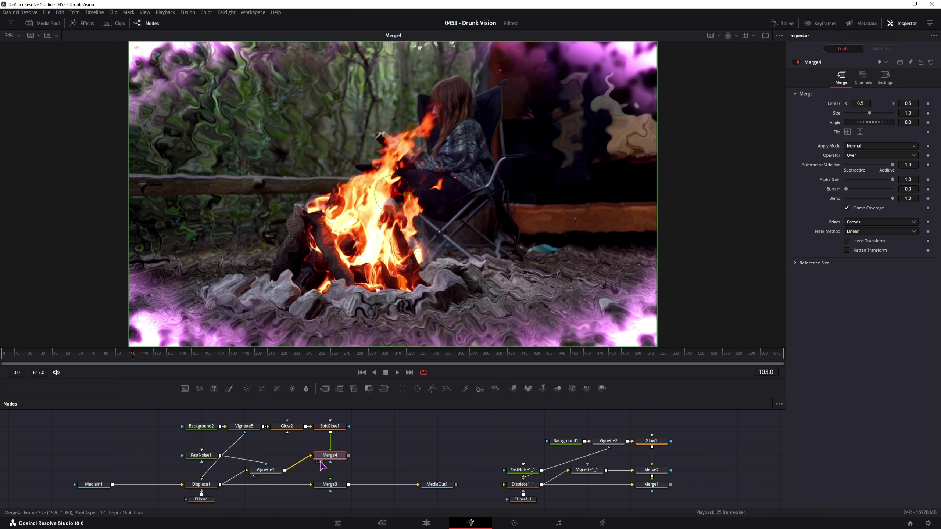
drag(349, 459, 330, 481)
drag(331, 458, 331, 468)
click(428, 490)
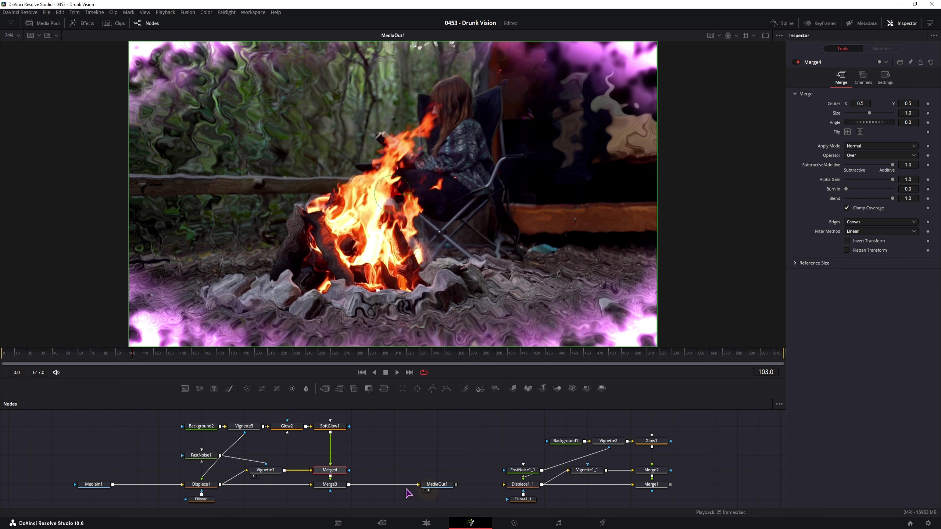
- Toggle Vignette1 off and back on to compare the look
click(265, 471)
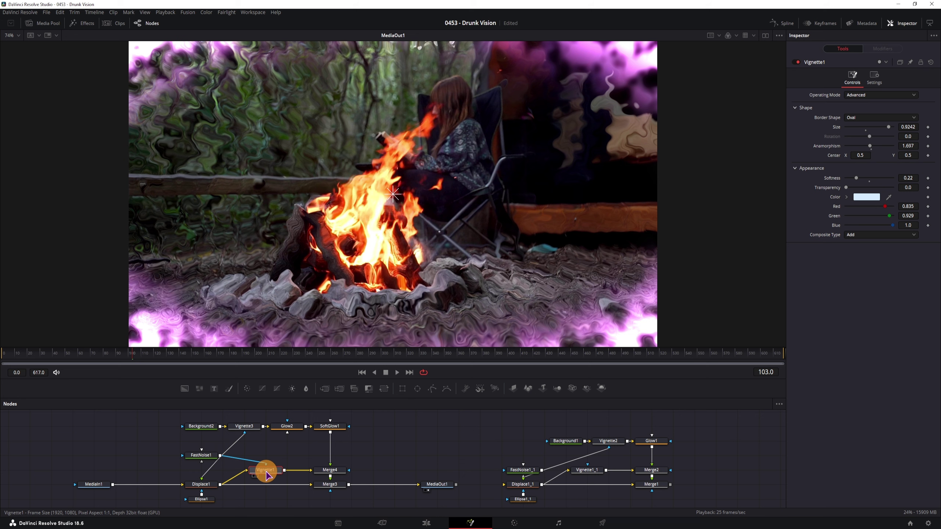
click(797, 63)
click(796, 63)
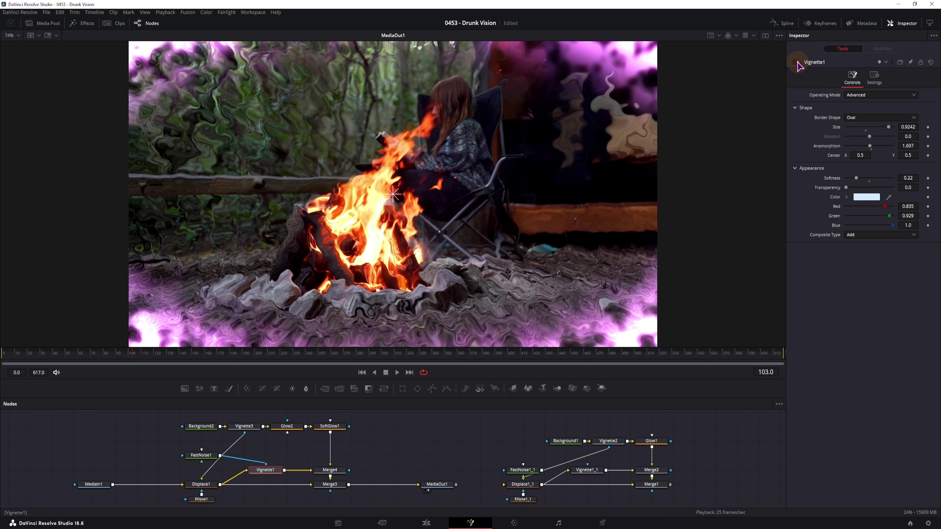
- Toggle Vignette1 and Merge4 off and on to compare the glow, leaving both enabled
click(797, 62)
click(797, 62)
click(329, 470)
click(797, 62)
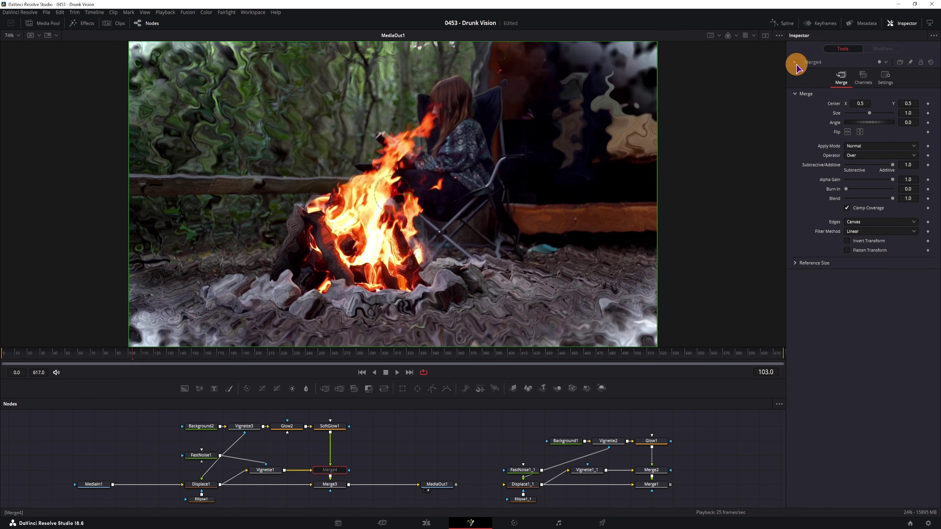
click(796, 62)
click(797, 62)
click(796, 62)
- Check Glow2 and SoftGlow1, then lower Vignette3's green to 0.173
click(296, 427)
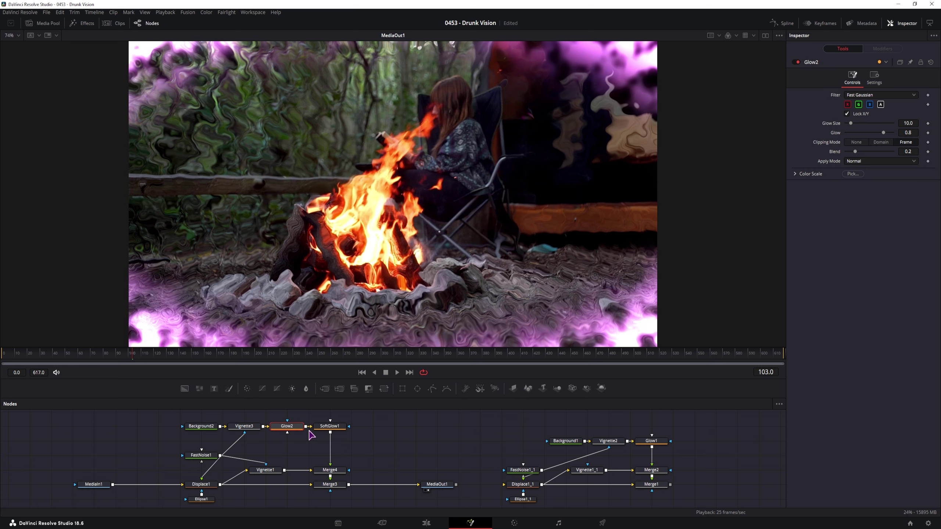
click(329, 427)
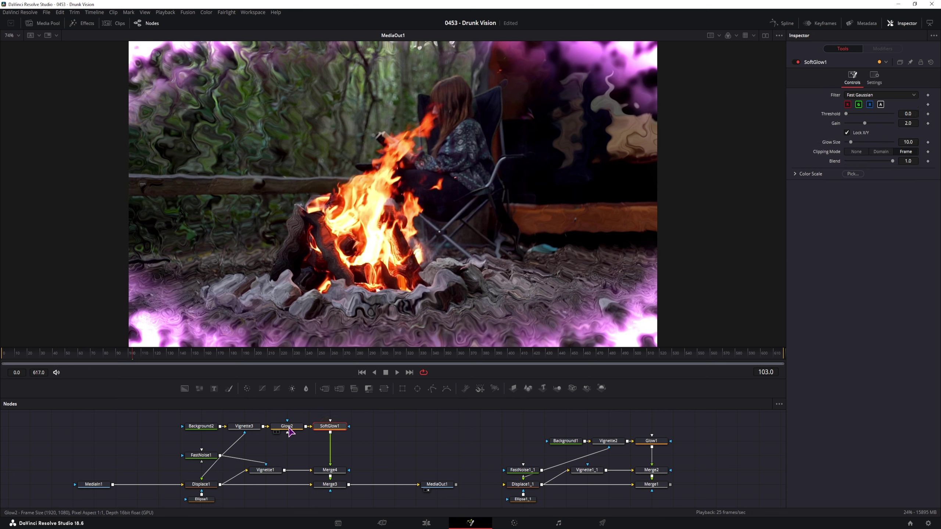
click(247, 427)
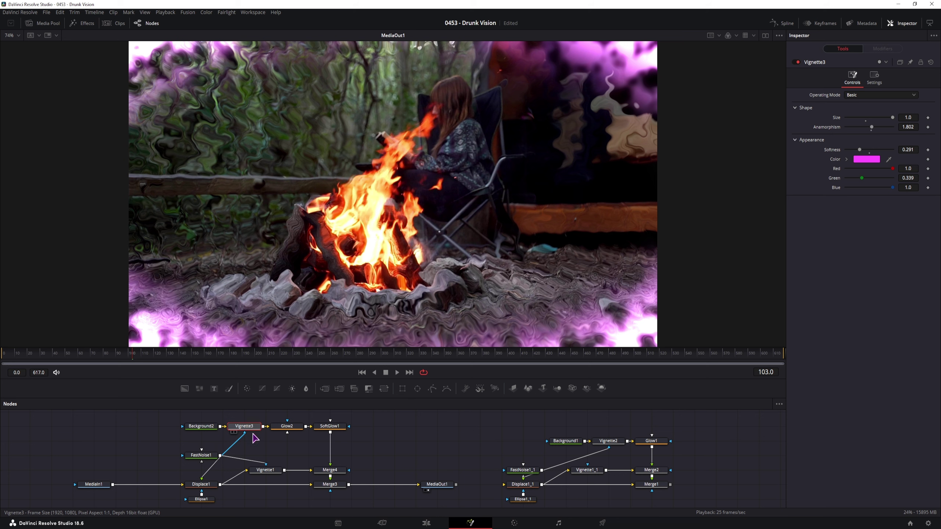
mouse_move(861, 179)
mouse_down()
mouse_move(881, 178)
mouse_move(855, 179)
mouse_move(878, 169)
mouse_move(869, 172)
mouse_up()
- Give Glow2 glow size 22, glow 0.898 and red scale 0.315, then select the whole node tree
click(288, 428)
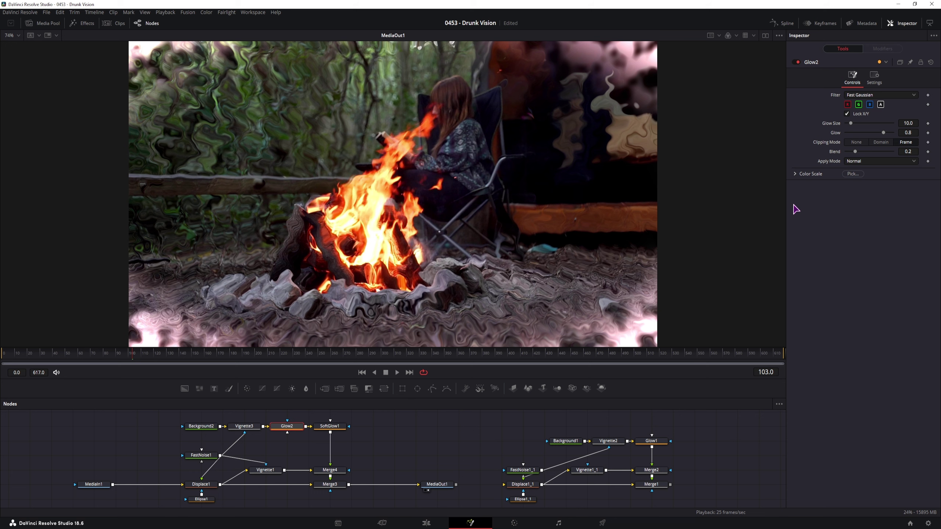
drag(883, 132, 856, 123)
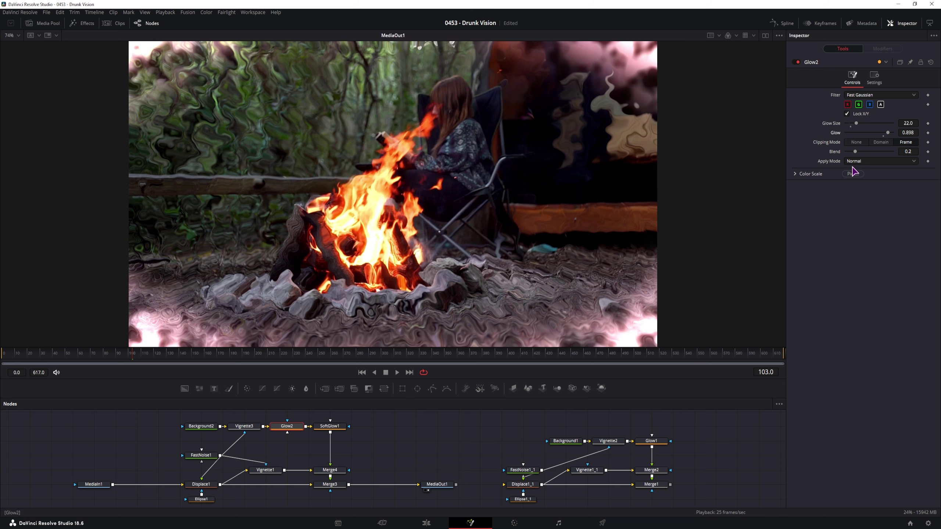
click(795, 174)
mouse_move(869, 184)
mouse_down()
mouse_move(882, 186)
mouse_move(840, 186)
mouse_move(853, 185)
mouse_up()
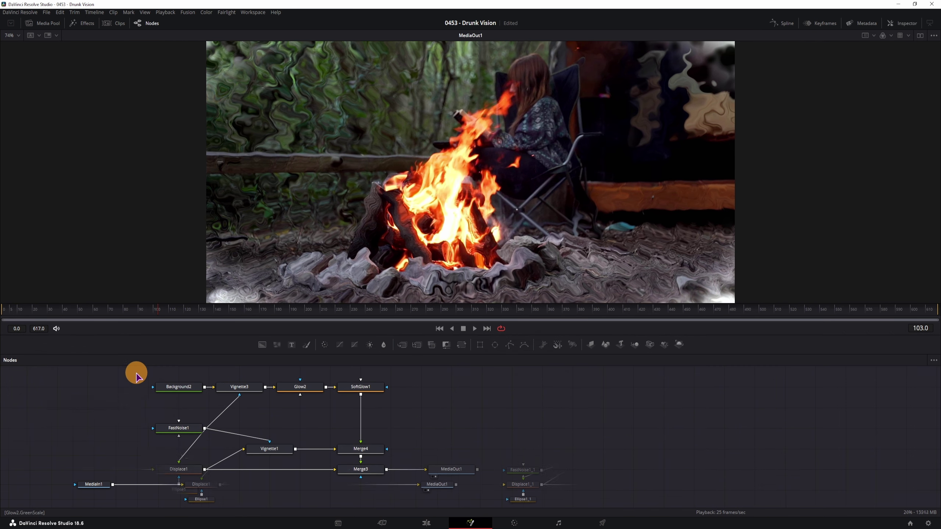
drag(136, 371, 402, 502)
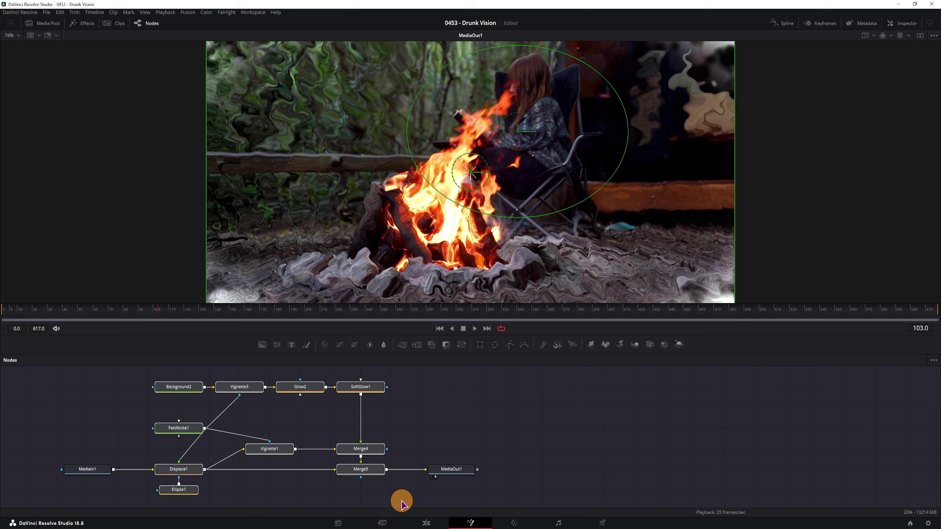
- Copy the node tree, then add a Fusion Composition on V1 after the campfire clip and open it
key(ctrl+c)
click(400, 502)
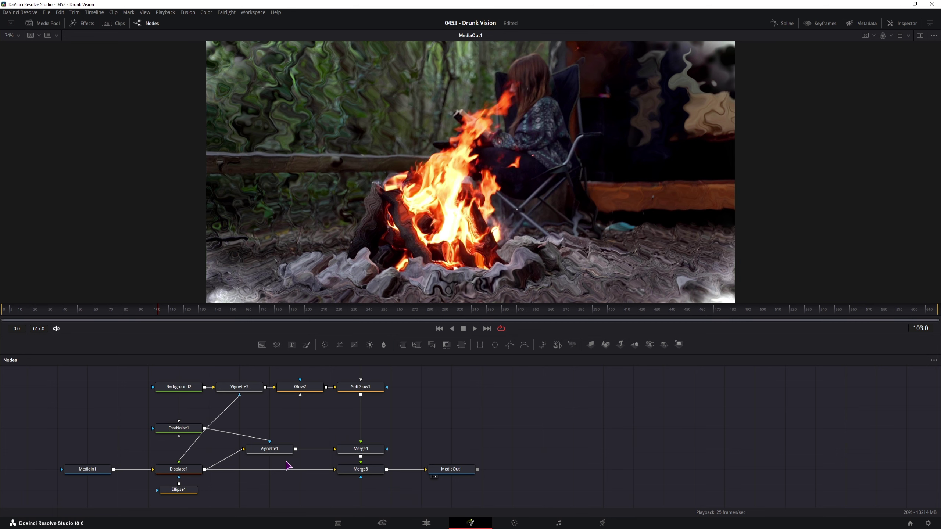
click(426, 523)
scroll(458, 489, right, 3)
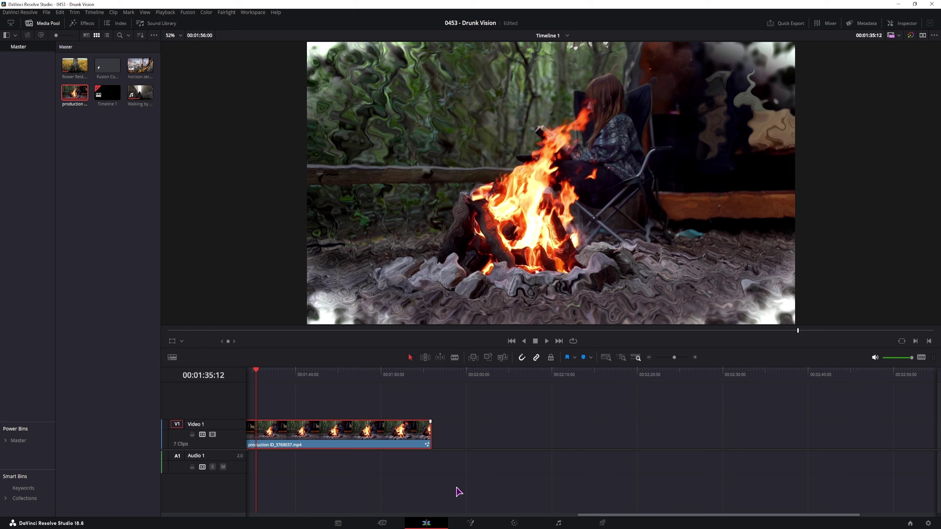
click(486, 382)
scroll(481, 446, right, 3)
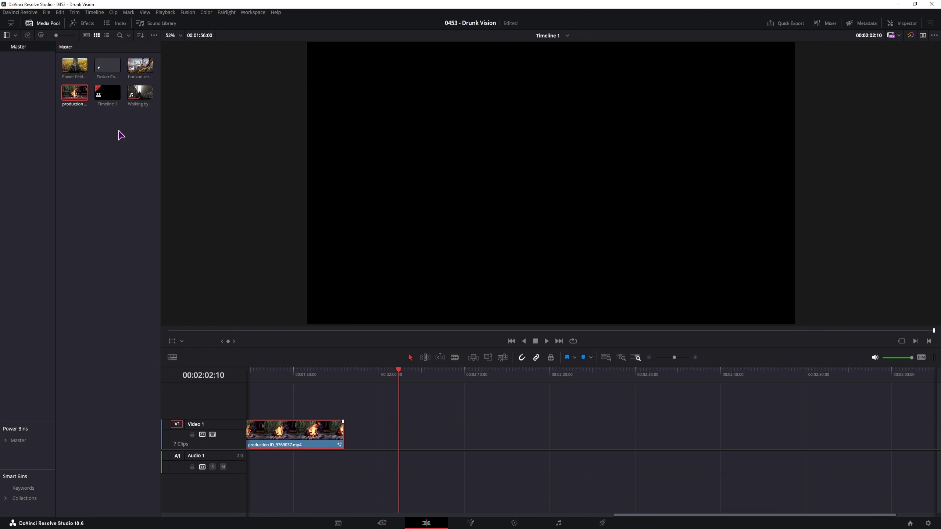
drag(107, 65, 403, 448)
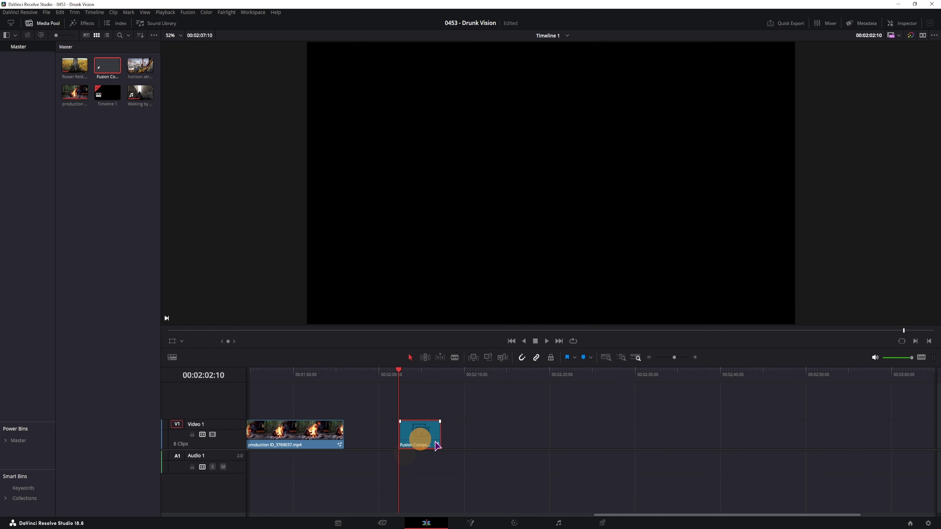
click(471, 523)
- Paste the drunk-vision tree and bring in horizon zero dawn.jpg as MediaIn1 feeding Displace1
drag(267, 426, 449, 439)
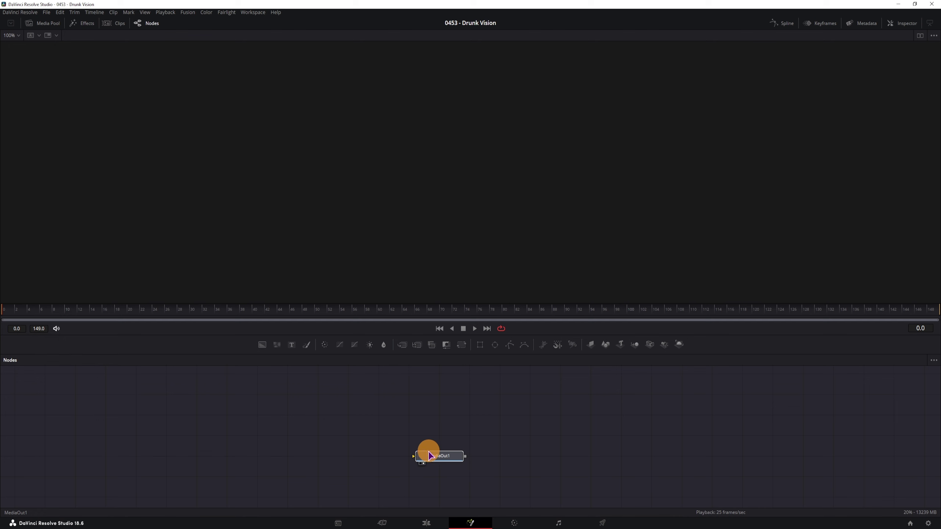
click(271, 426)
key(ctrl+v)
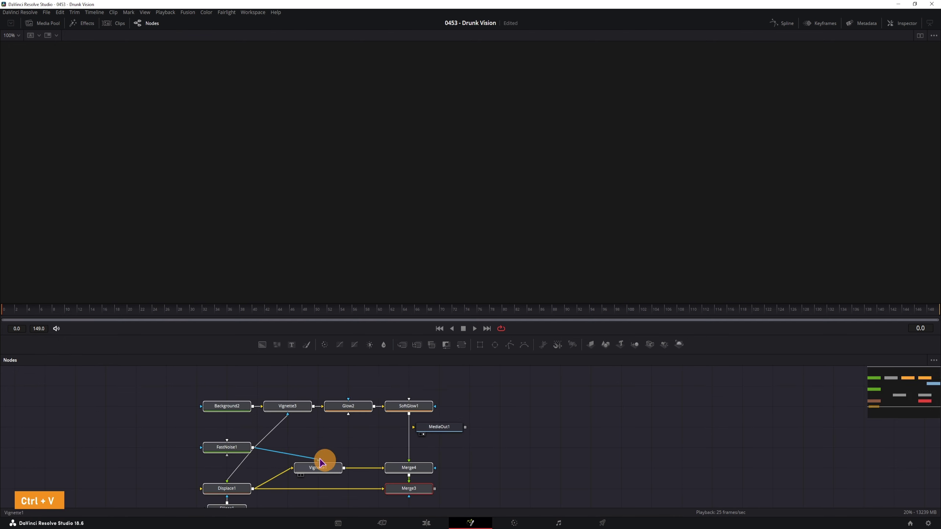
click(48, 23)
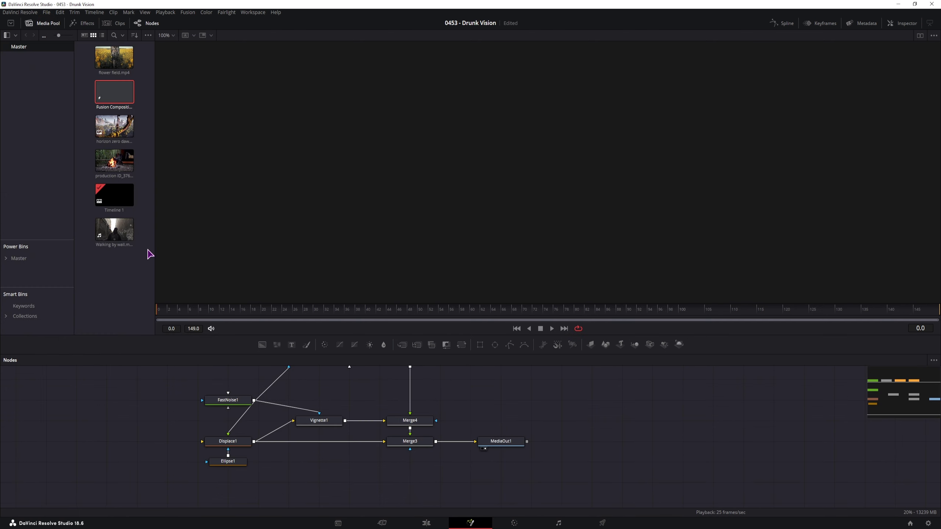
drag(129, 160, 202, 441)
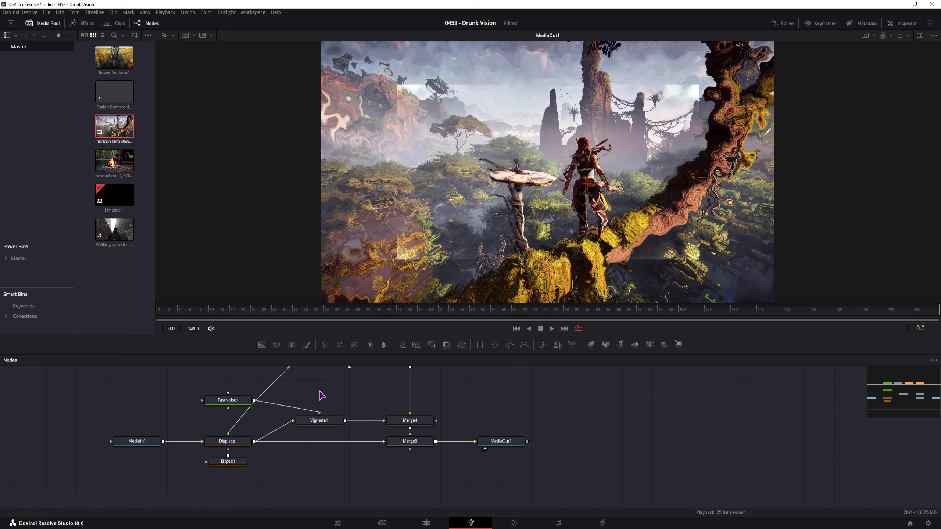
- Compare Background2's 2560 x 1440 size with the timeline resolution, then view the 3840x2160 MediaIn1 image
key(ctrl+v)
click(227, 402)
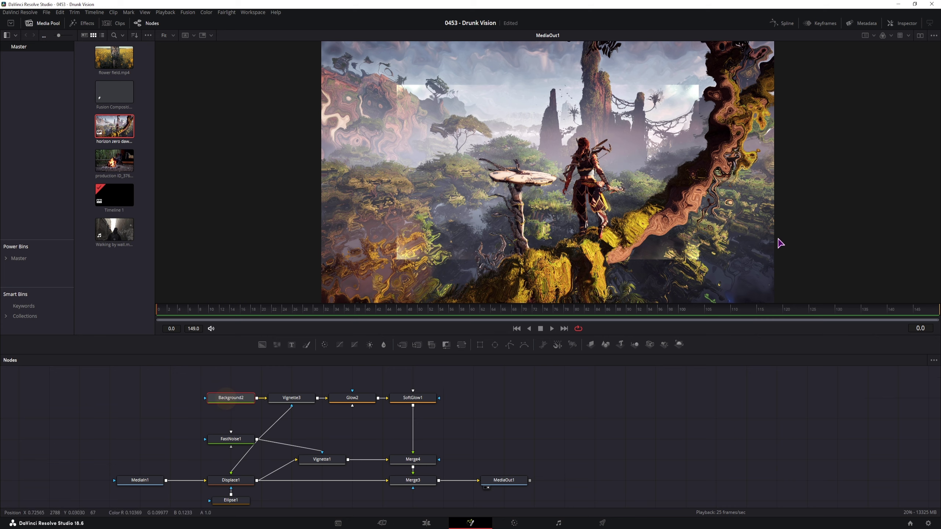
click(905, 23)
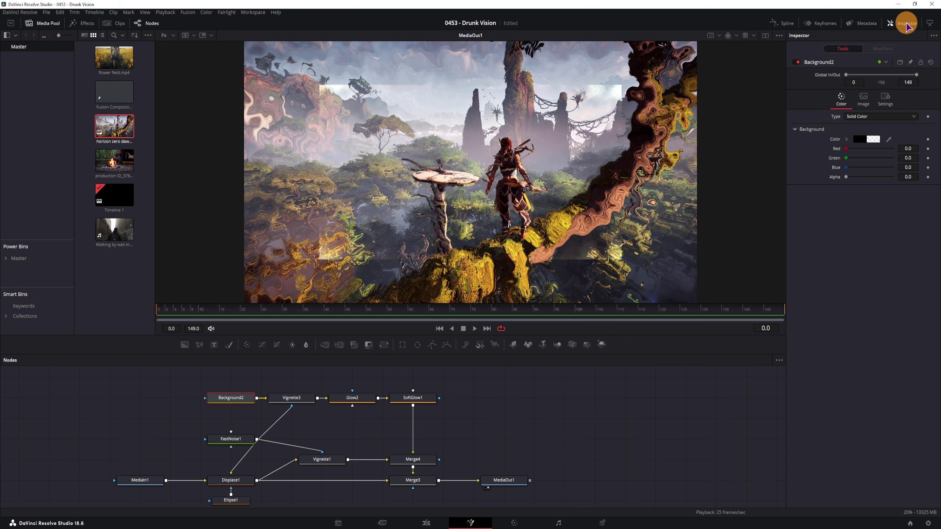
click(863, 98)
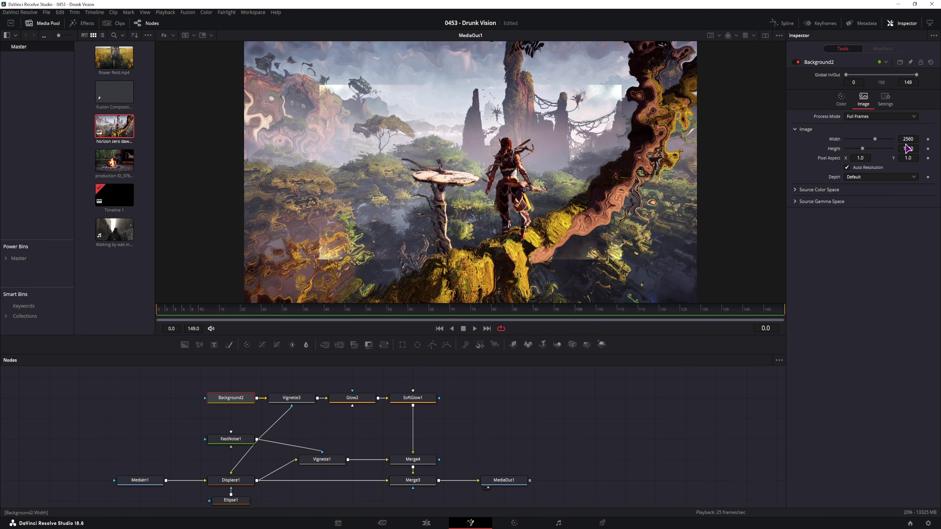
click(929, 524)
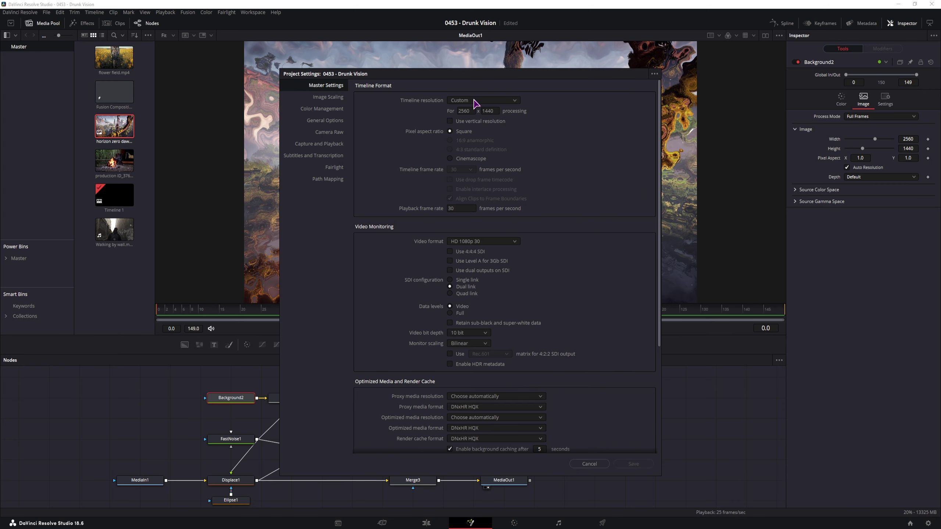
click(590, 463)
click(89, 468)
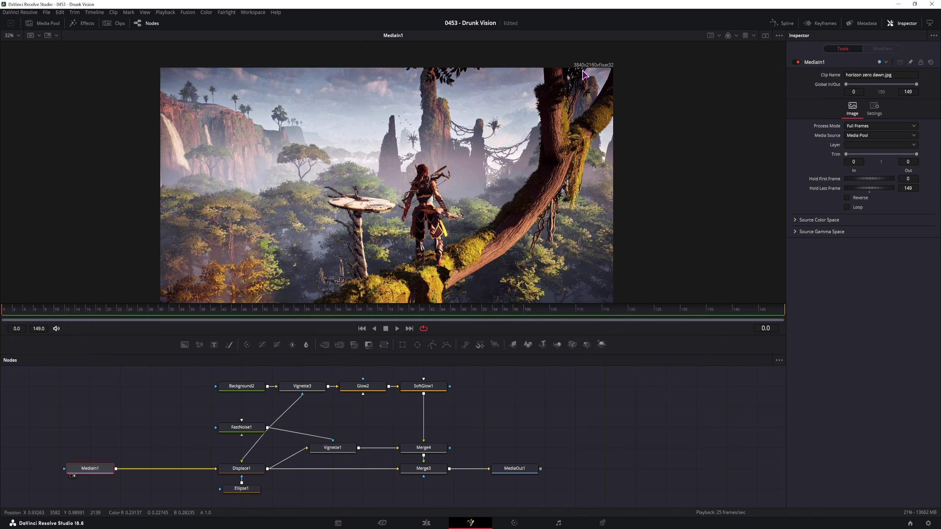
click(514, 469)
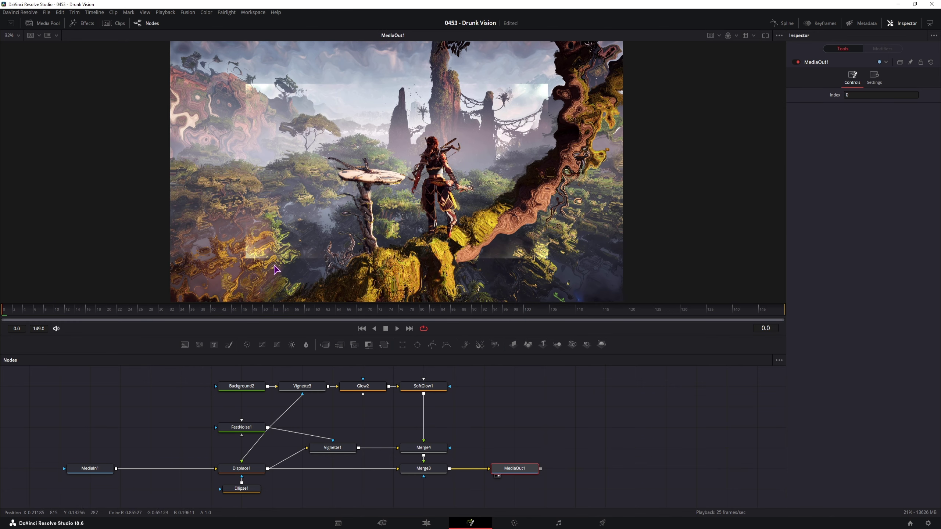
click(246, 429)
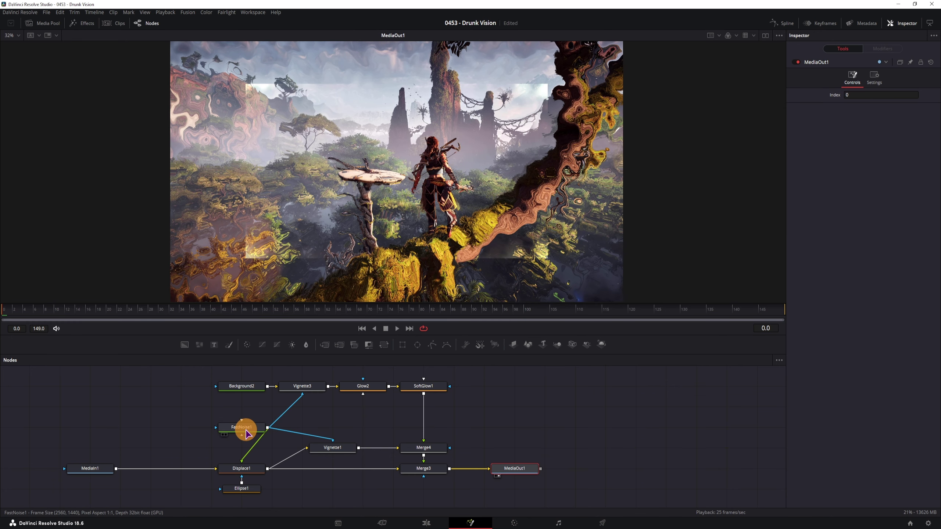
click(244, 391)
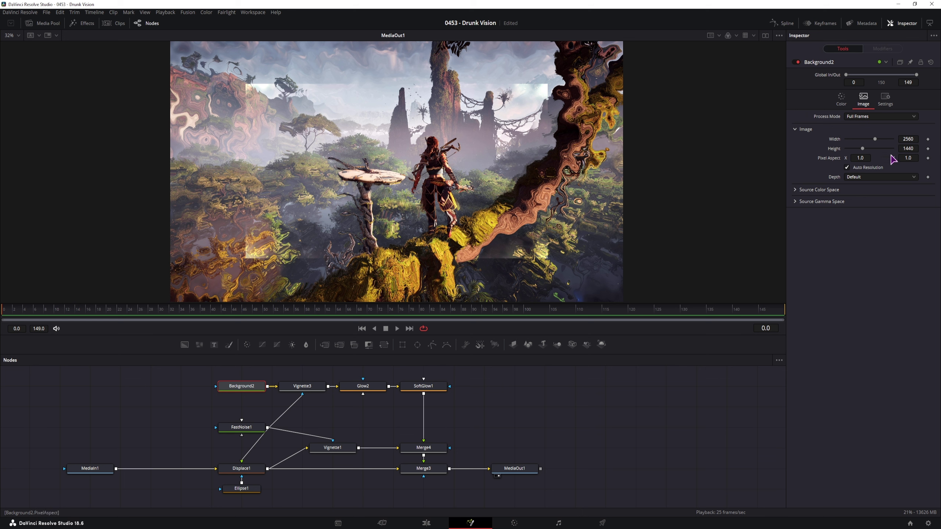
click(846, 167)
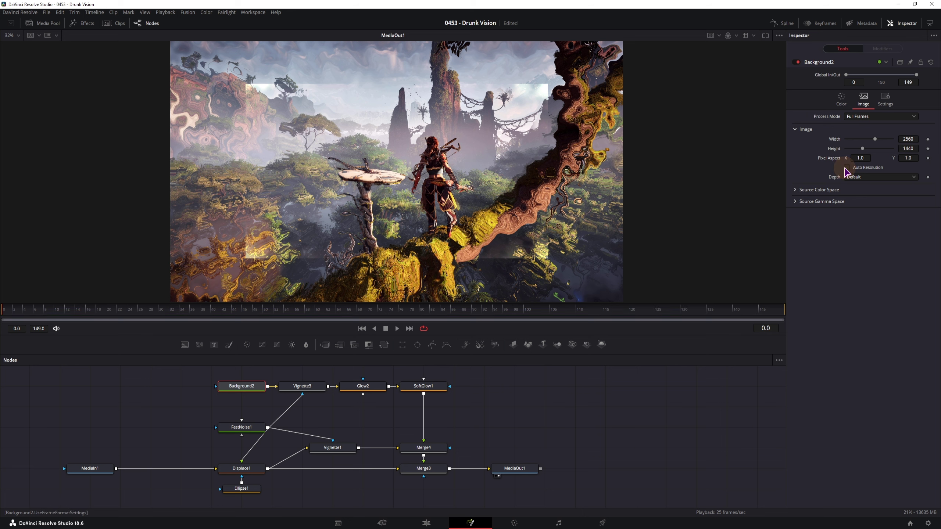
mouse_move(84, 479)
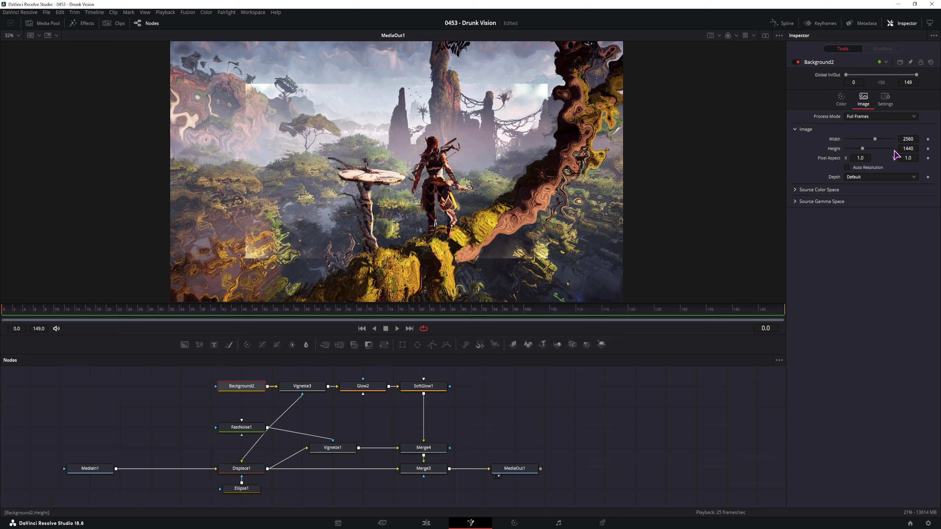
click(847, 168)
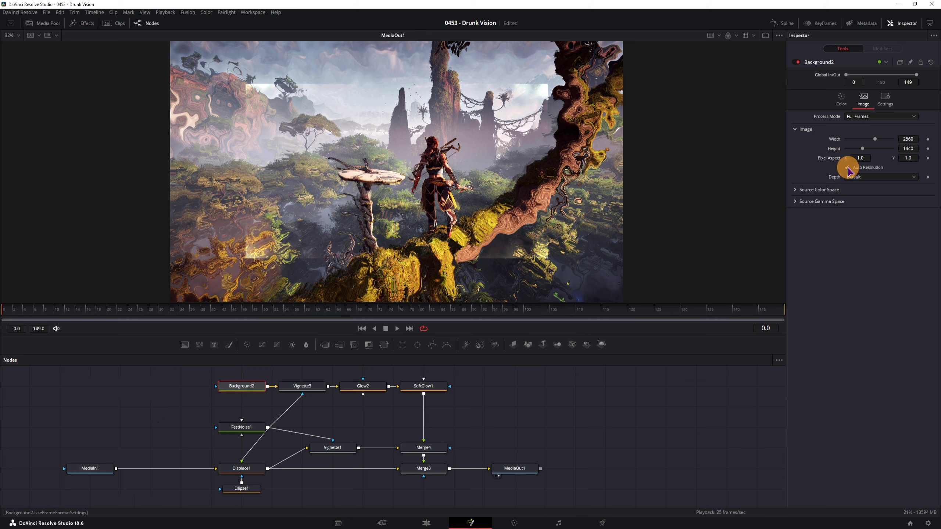
- Add a Scale1 node after MediaIn1, at size 1.0 with Duplicate edges, and select it
click(100, 468)
key(shift+space)
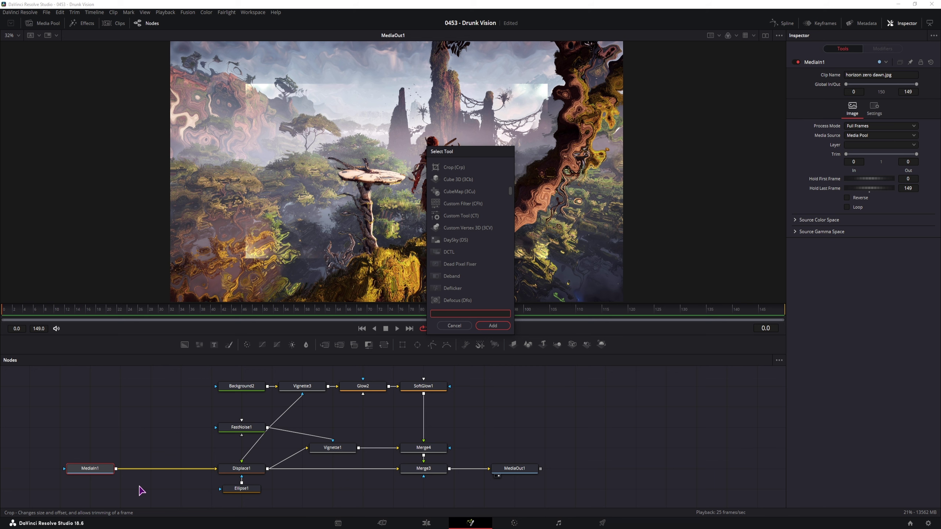
text(scale)
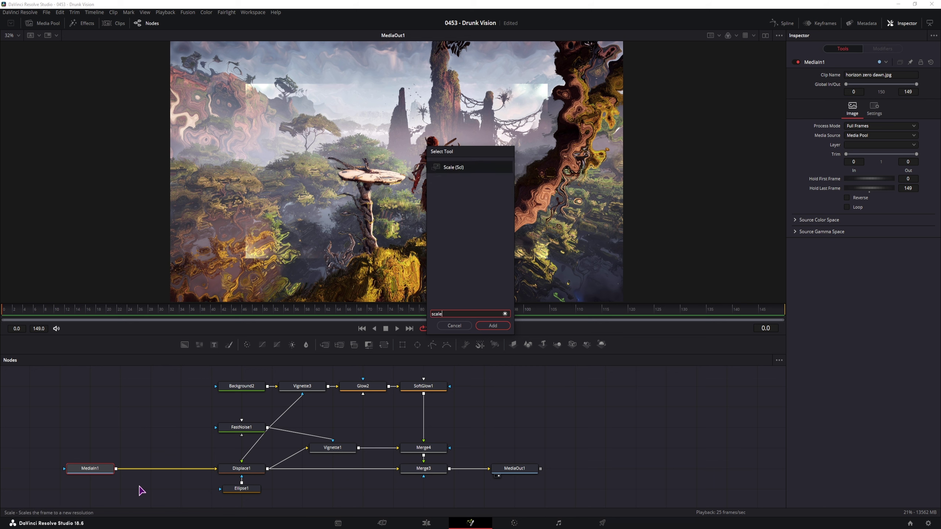
click(492, 326)
click(166, 471)
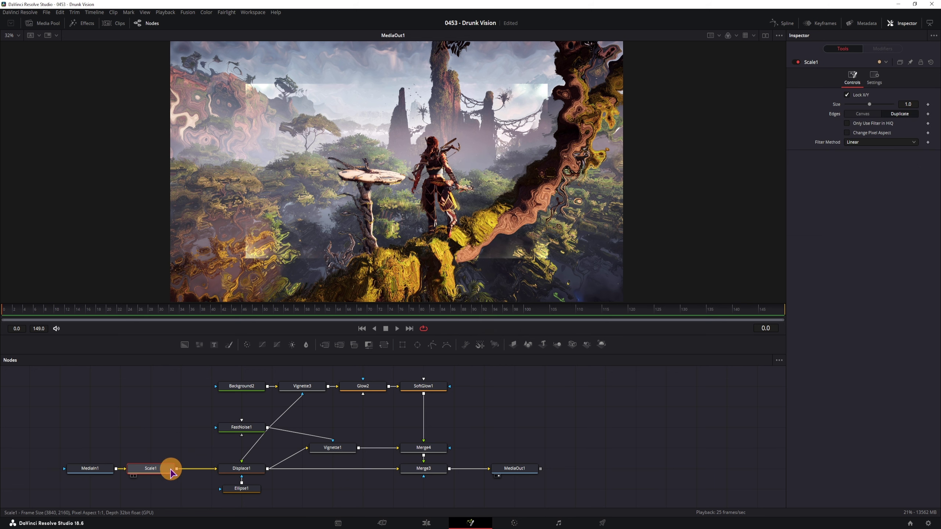
click(152, 470)
scroll(480, 181, up, 2)
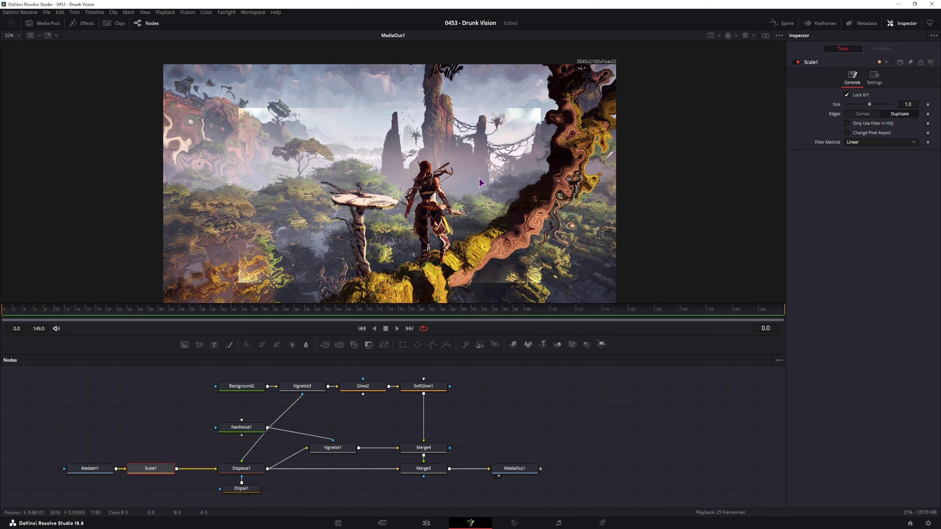
- Check Scale1's output, then enter 1440/2160 as Scale1's Size to match timeline height
key(1)
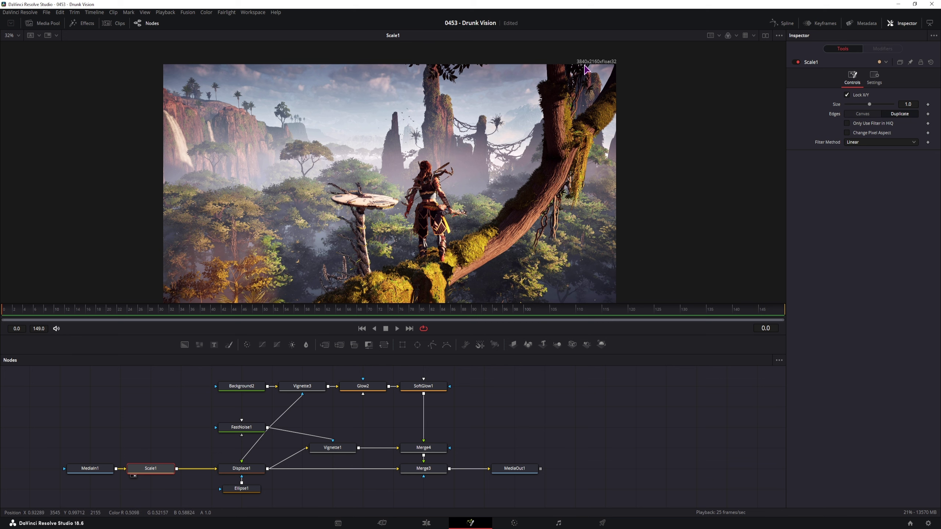
key(1)
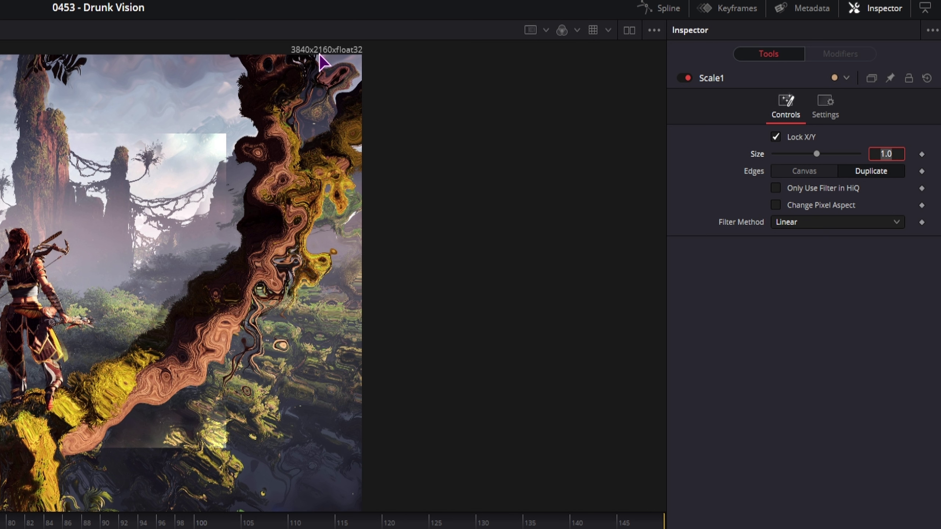
text(1440)
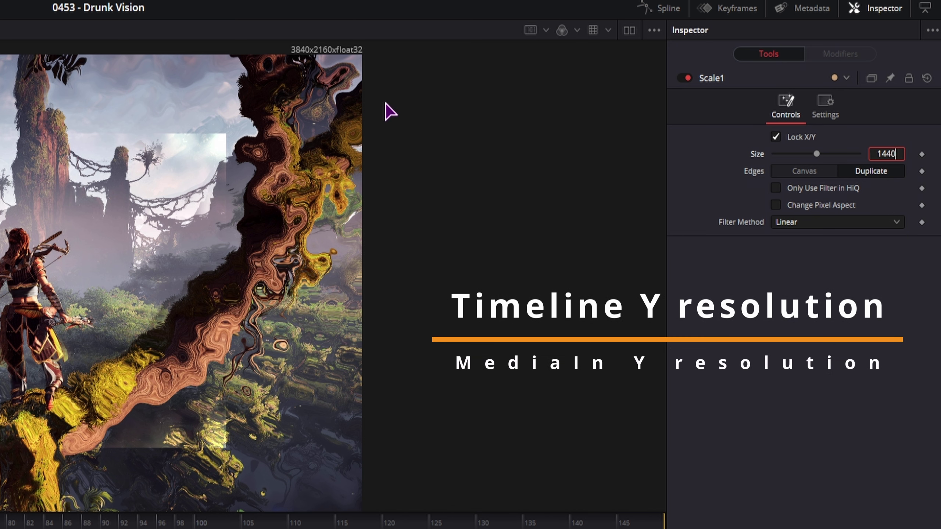
text(/2160)
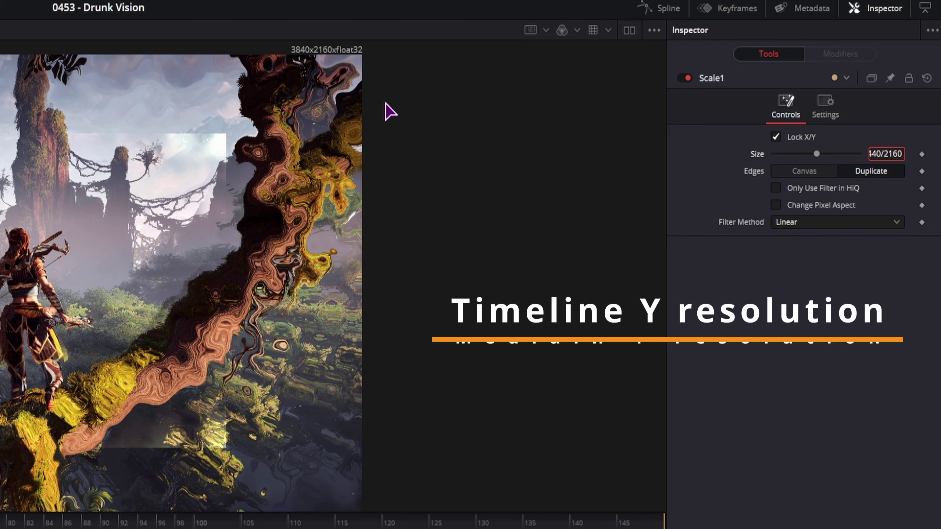